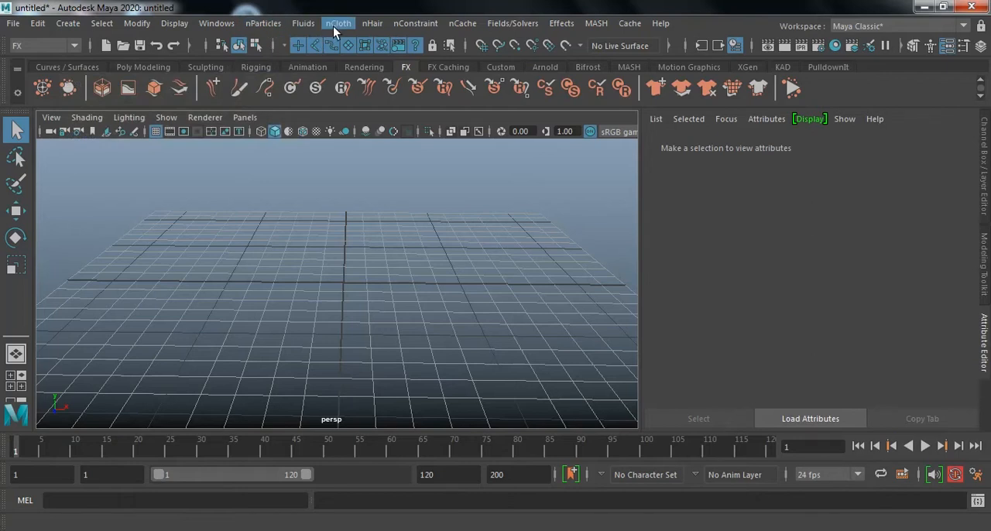
click(143, 68)
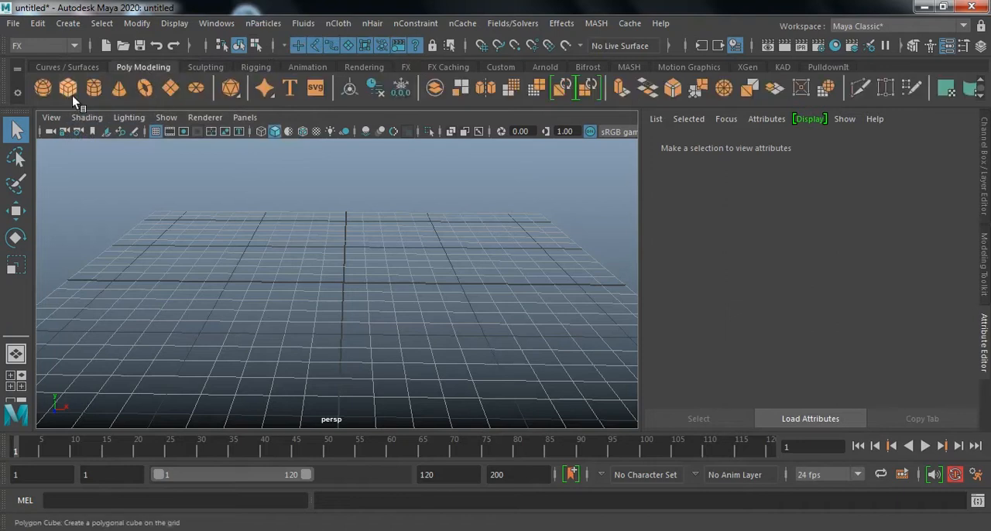
click(170, 89)
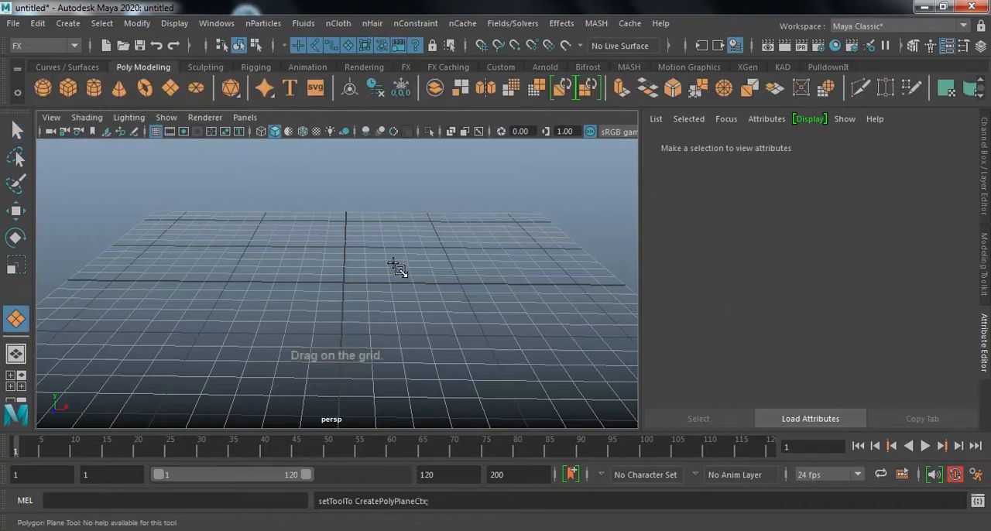
drag(253, 224, 464, 365)
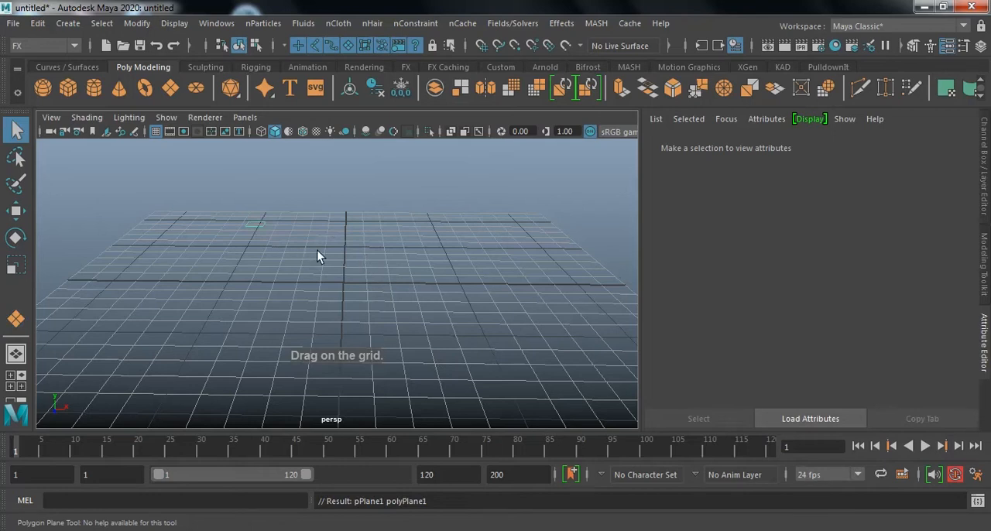
click(302, 244)
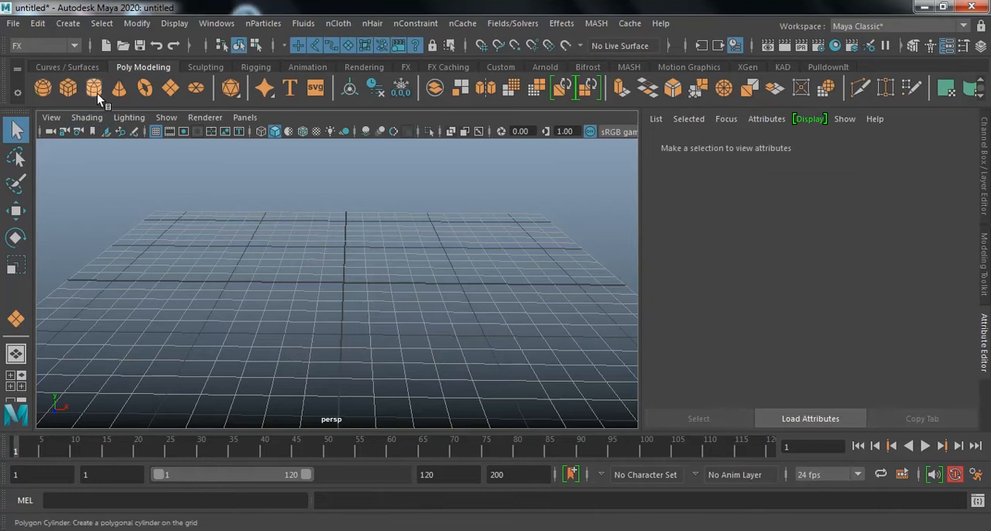
Create a polygon plane about 10.2 wide and 8.9 high near the centre of the grid.
click(172, 89)
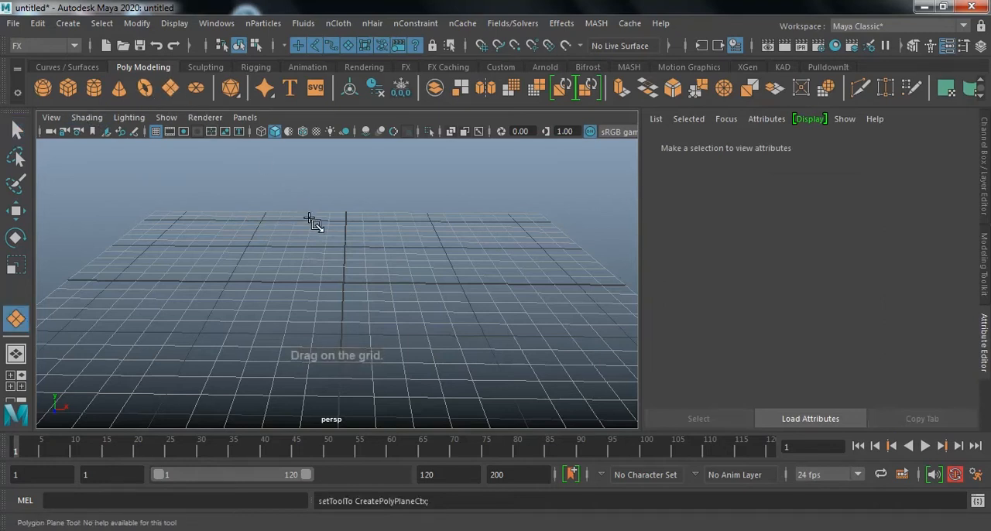
scroll(300, 236, up, 3)
drag(272, 207, 493, 364)
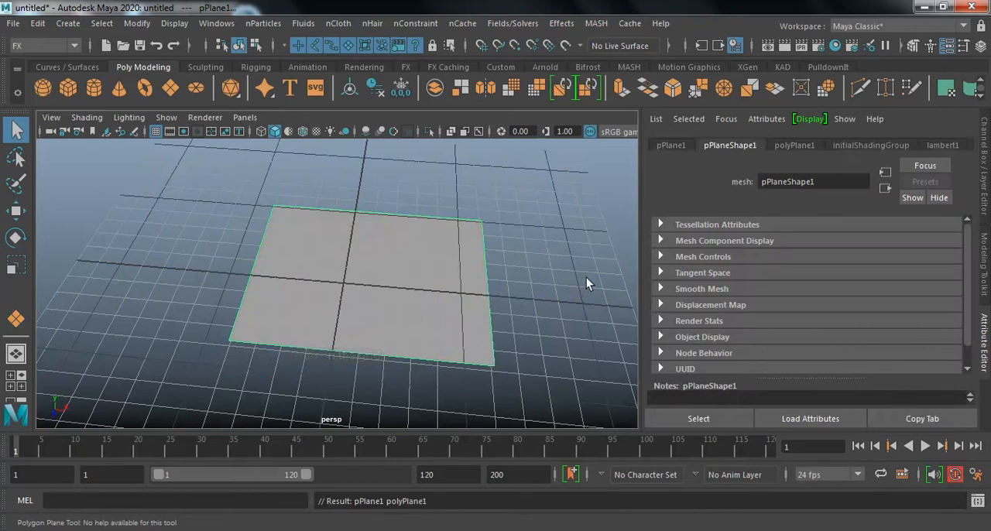
Set both the width and height subdivisions of the plane to 36.
key(ctrl+a)
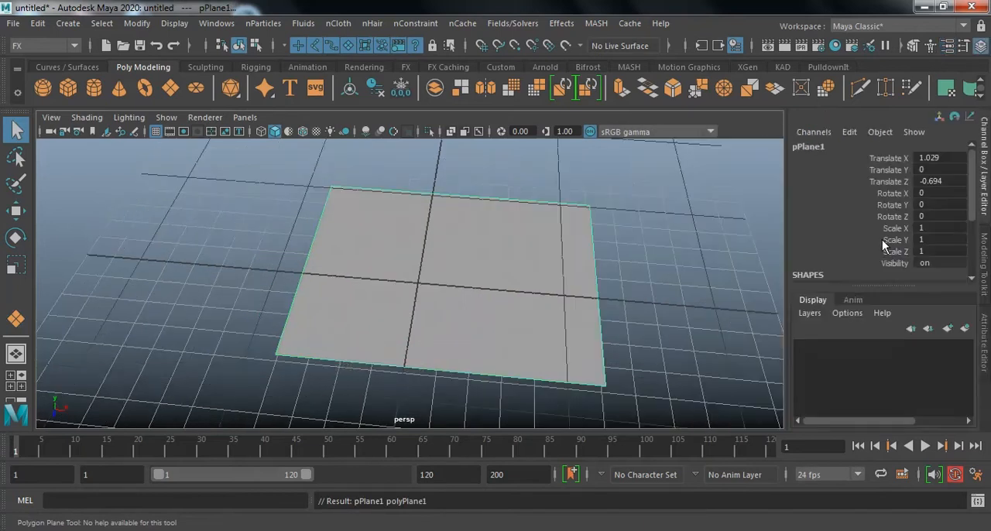
scroll(882, 238, down, 3)
drag(854, 242, 854, 255)
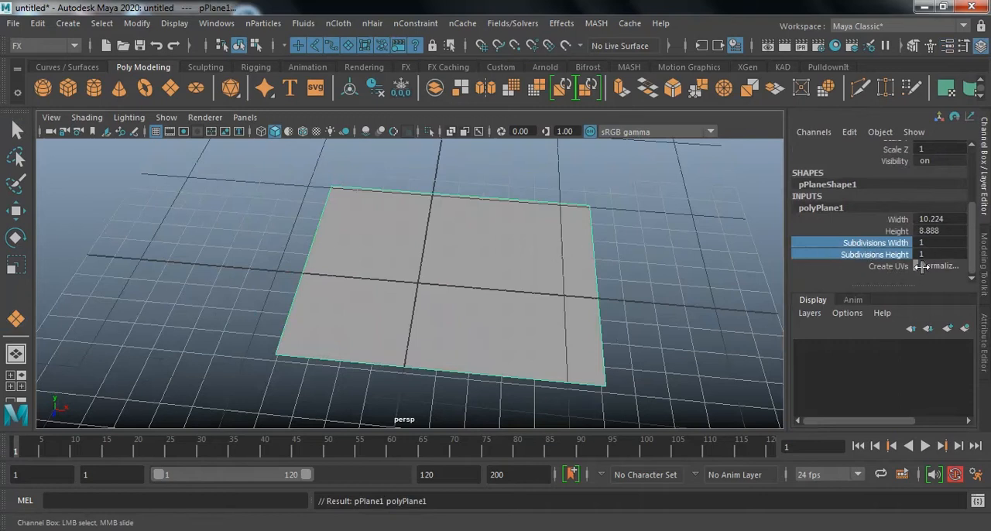
middle_drag(465, 239, 723, 240)
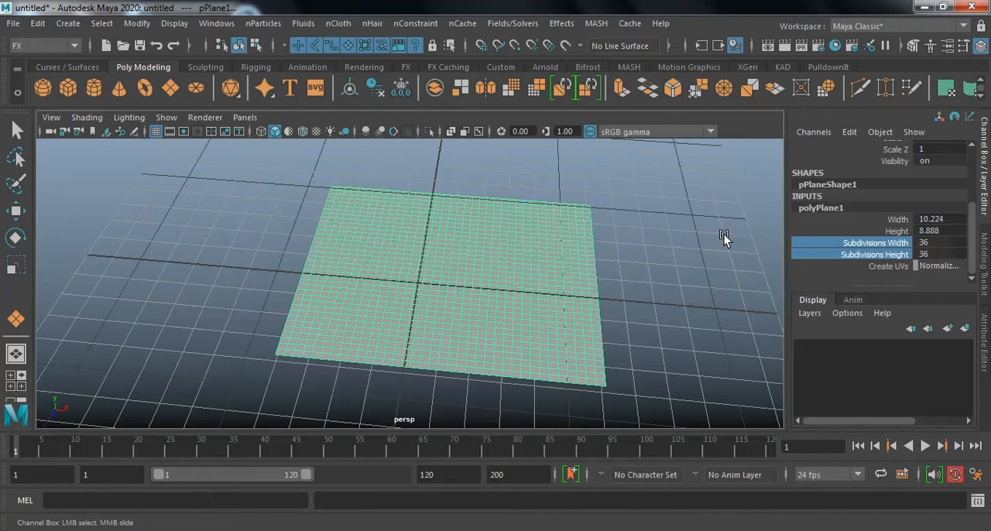
click(724, 238)
click(511, 251)
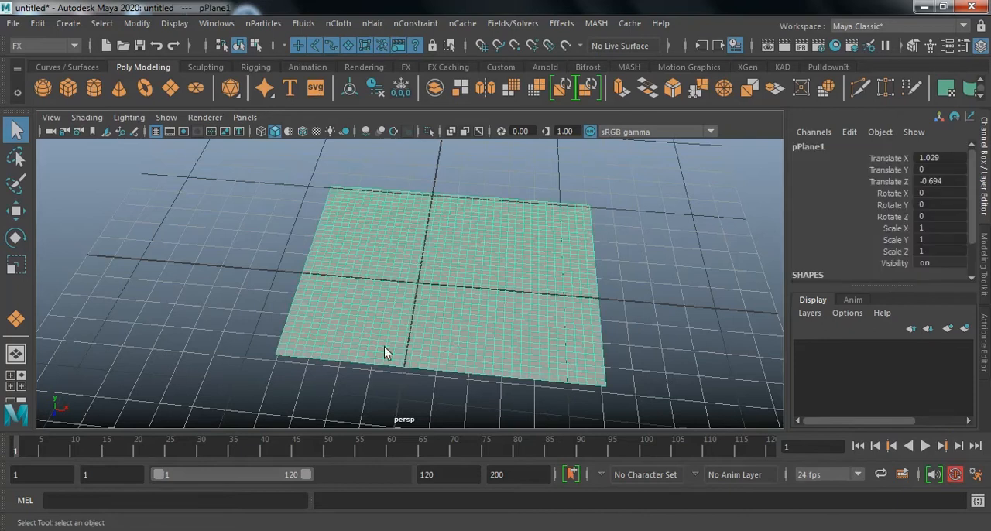
Delete the subdivided plane's construction history.
click(37, 23)
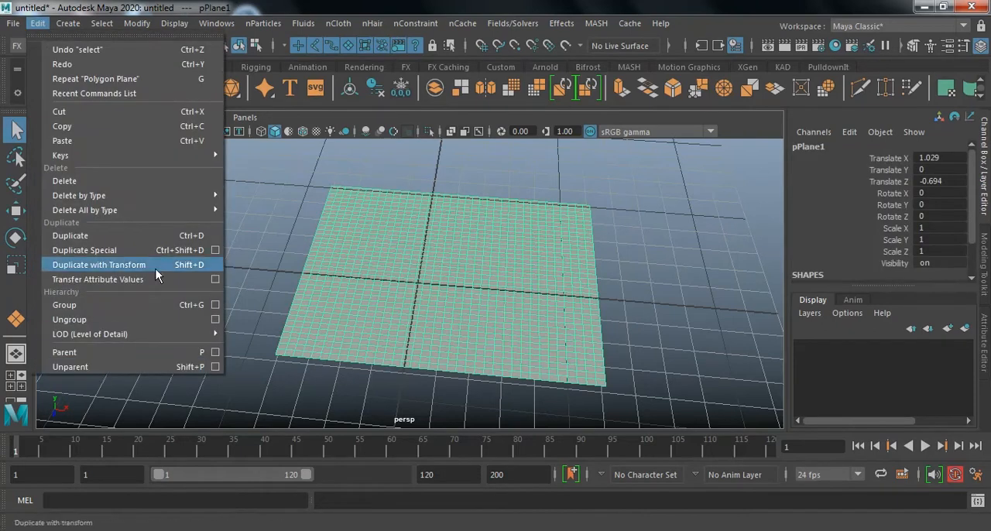
mouse_move(182, 197)
click(271, 195)
click(721, 228)
click(569, 266)
Move the plane up above the grid to about 8.43 in Y and shift it to about 0.29 in X.
alt+right_drag(516, 261, 194, 248)
alt+drag(571, 263, 536, 250)
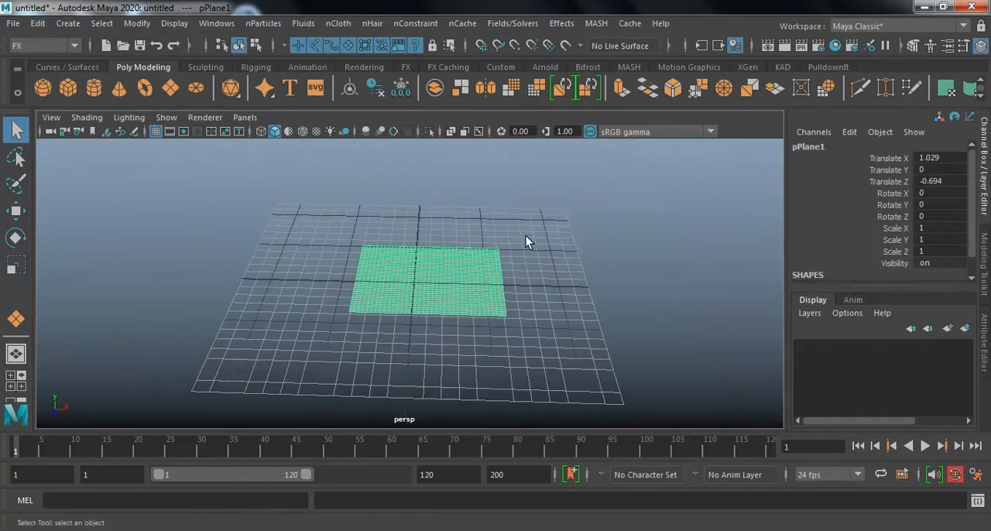
key(w)
drag(432, 220, 443, 97)
alt+middle_drag(441, 231, 454, 296)
mouse_move(504, 239)
mouse_down()
mouse_move(475, 239)
mouse_move(495, 243)
mouse_up()
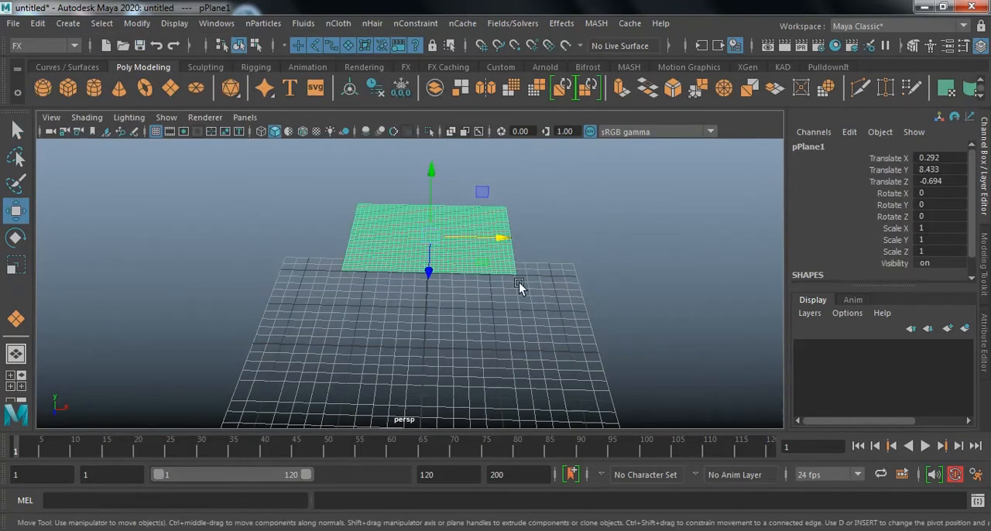
Rotate the raised plane about -17.2 degrees around its Z axis so that it slopes.
scroll(511, 284, down, 2)
scroll(503, 284, down, 1)
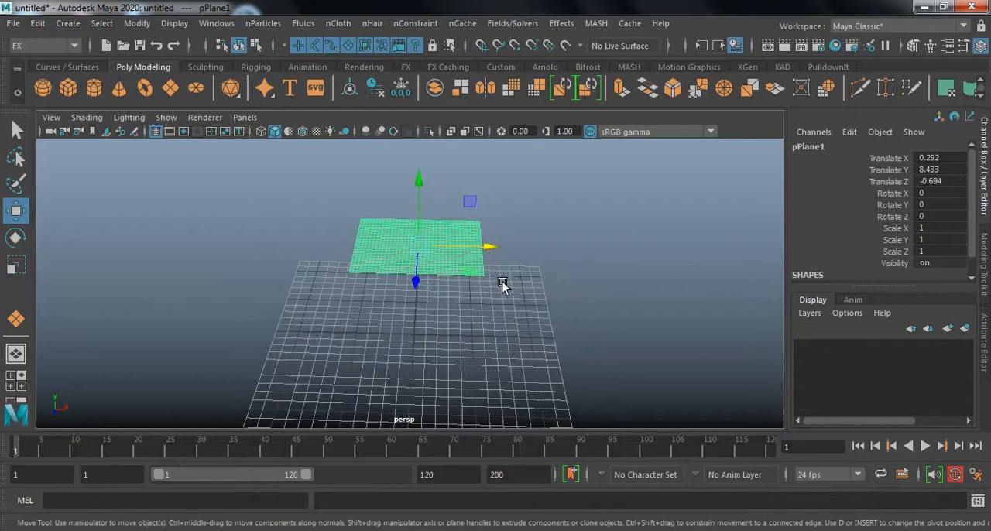
key(e)
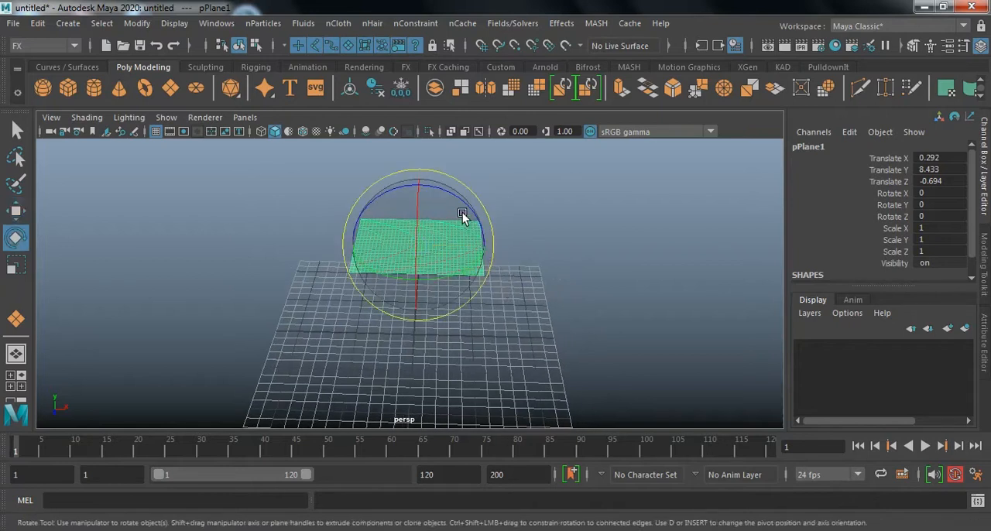
drag(459, 199, 471, 209)
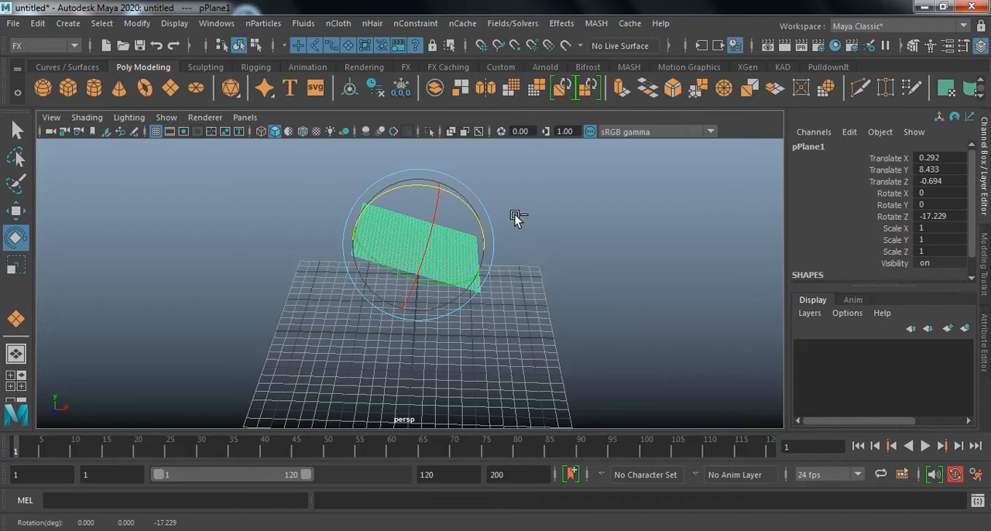
Duplicate the sloped plane and move the copy below it, to about -1.7 in X and 2.0 in Y.
key(ctrl+d)
key(w)
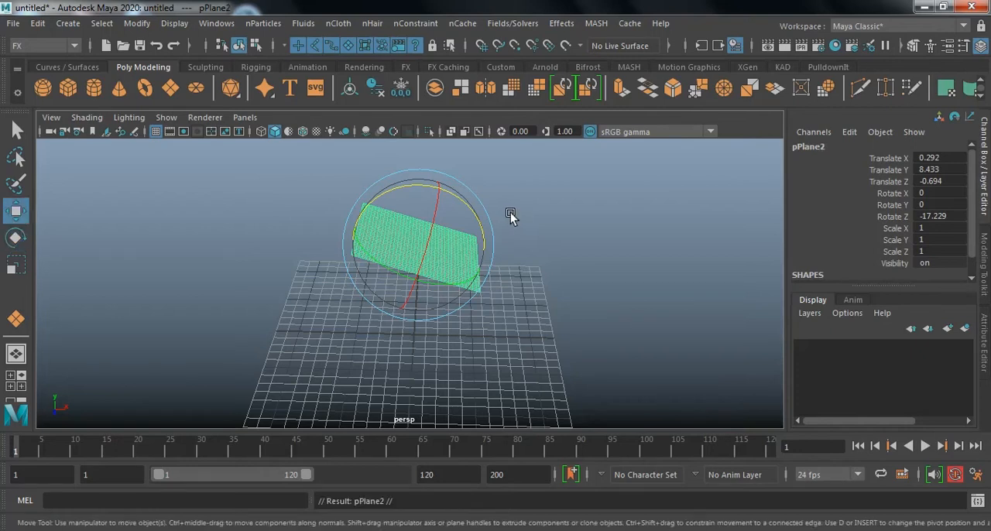
drag(442, 185, 442, 267)
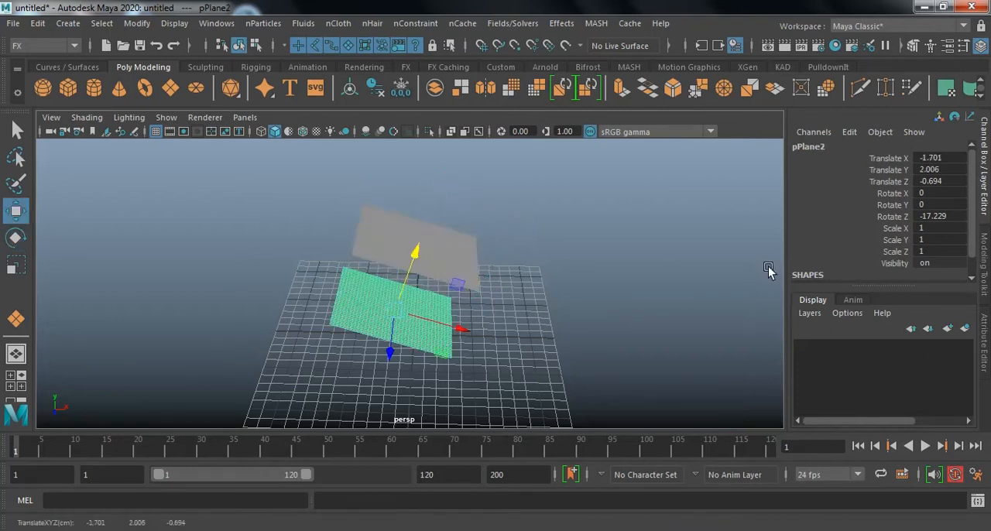
Set the lower plane's Z rotation to 0 so that it lies flat.
click(933, 217)
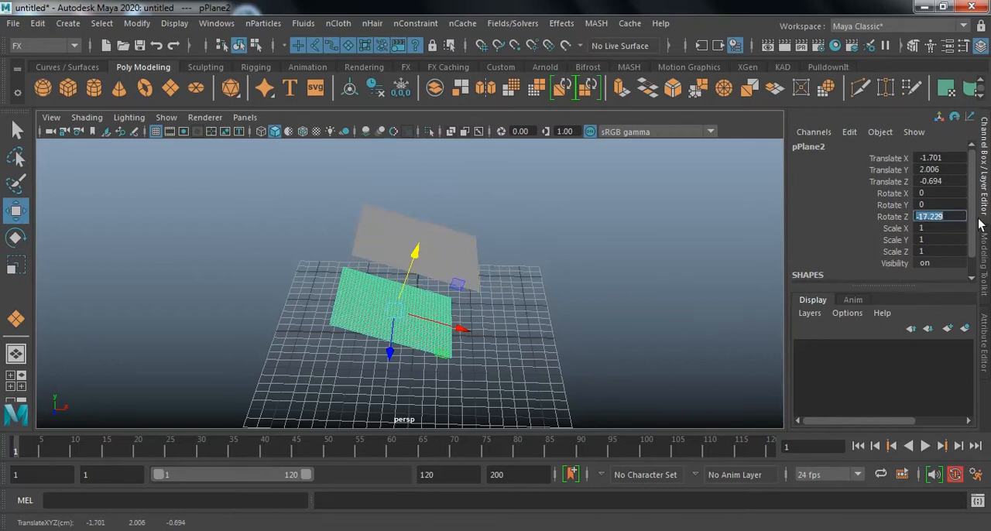
text(0)
key(Return)
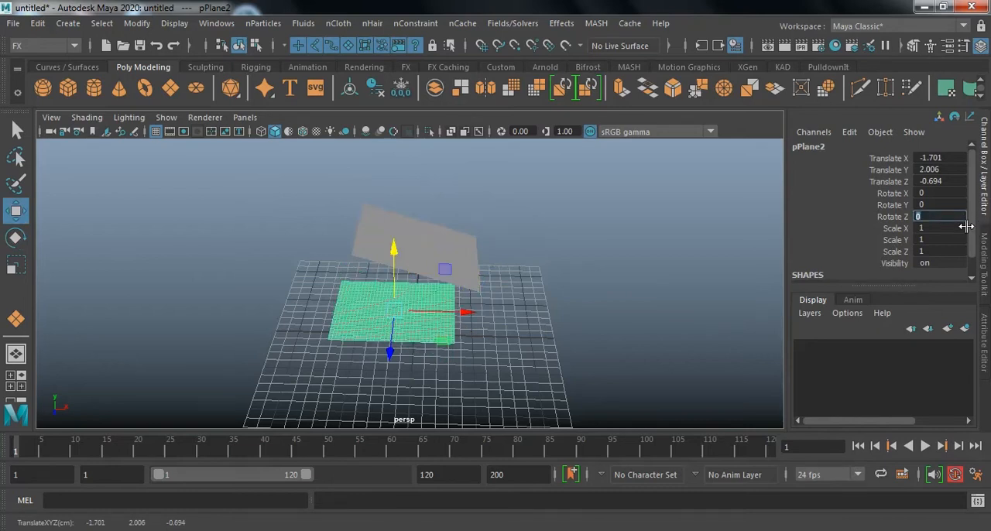
Scale the flat lower plane uniformly to 3.2 in X, Y and Z to form a large ground.
click(861, 222)
key(r)
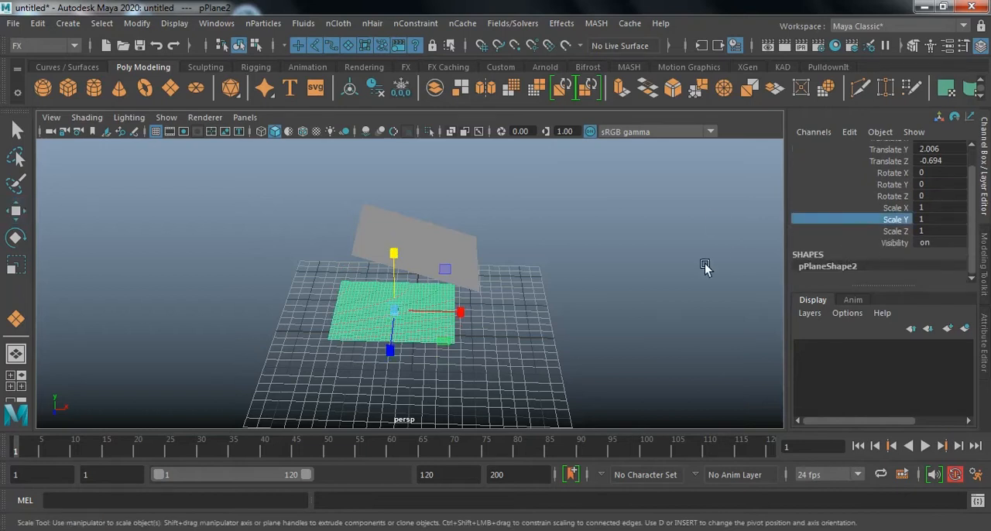
drag(898, 208, 900, 230)
middle_drag(457, 329, 439, 326)
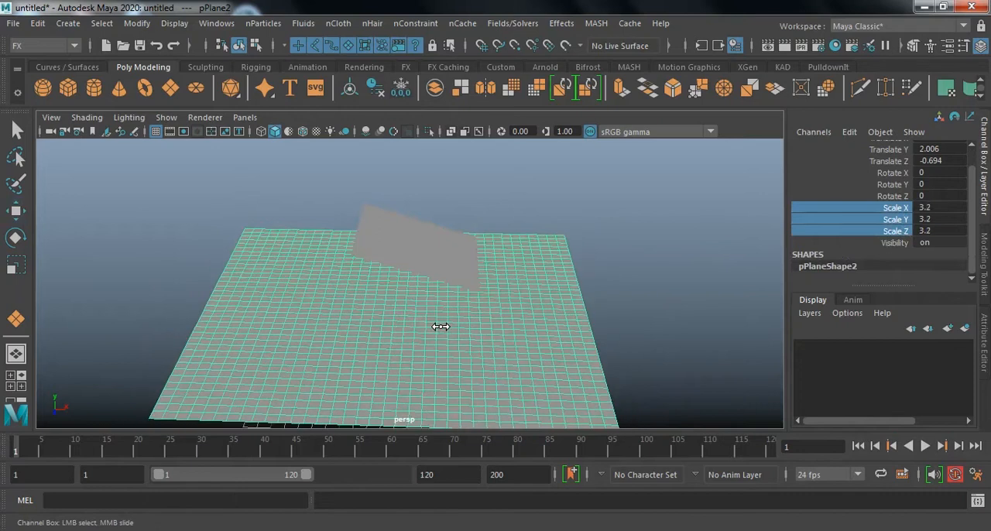
click(663, 281)
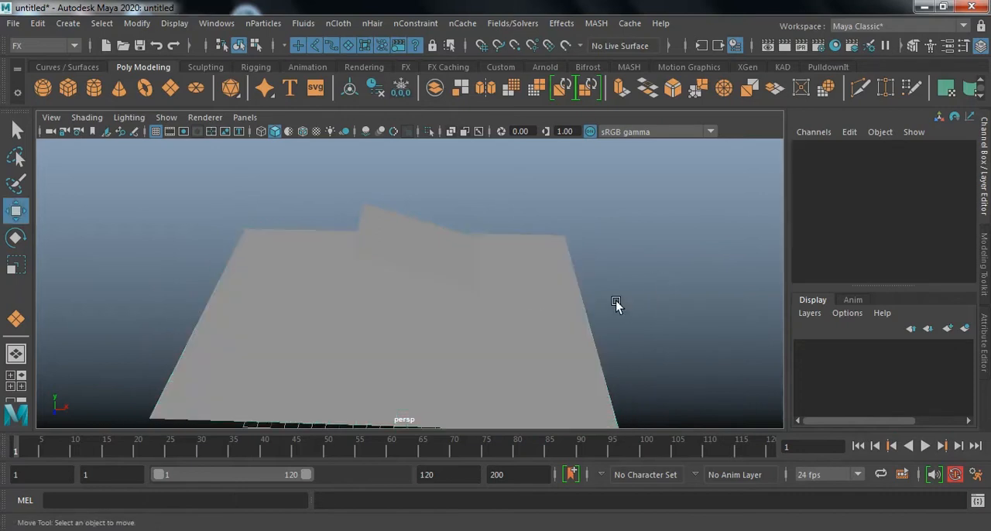
Assign a new Lambert material to the sloped upper plane and set its colour to white.
alt+middle_drag(622, 304, 667, 313)
alt+drag(667, 315, 627, 274)
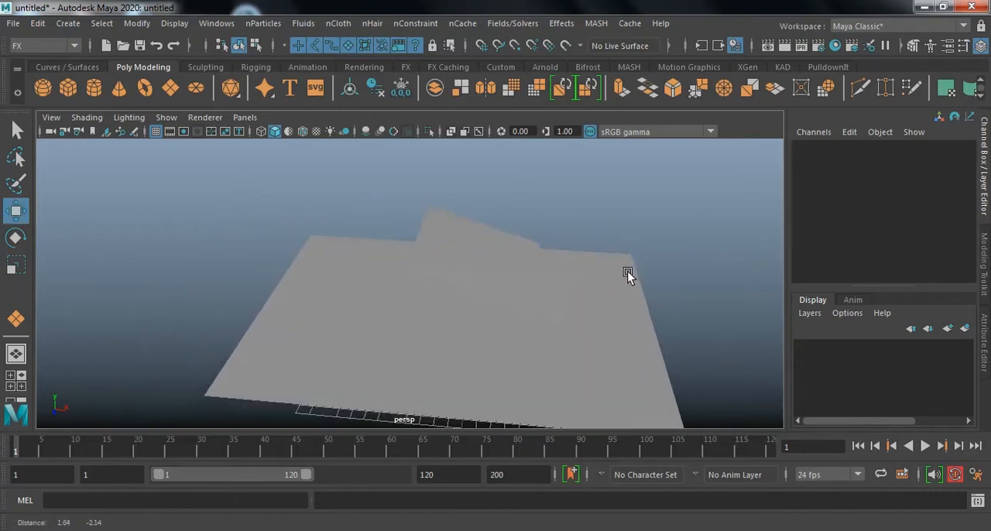
click(512, 252)
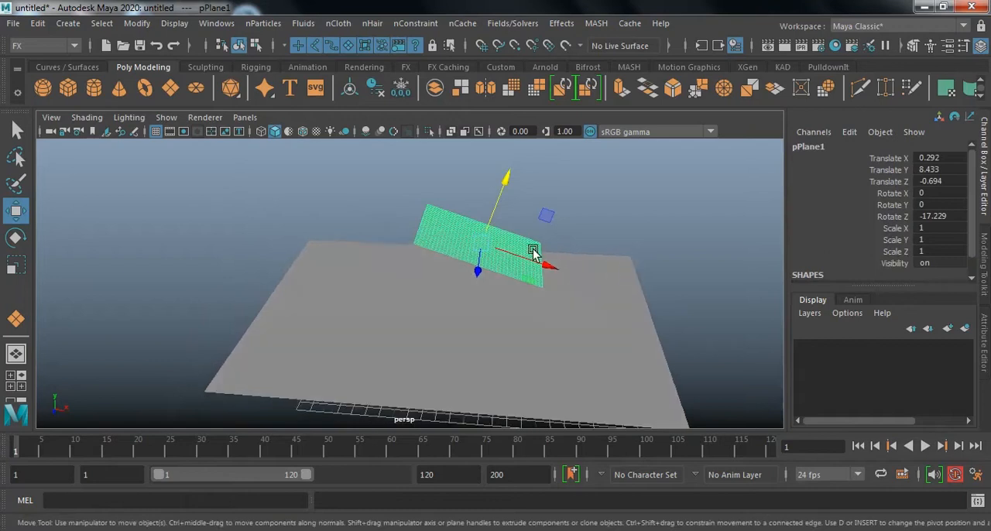
right_drag(459, 242, 556, 440)
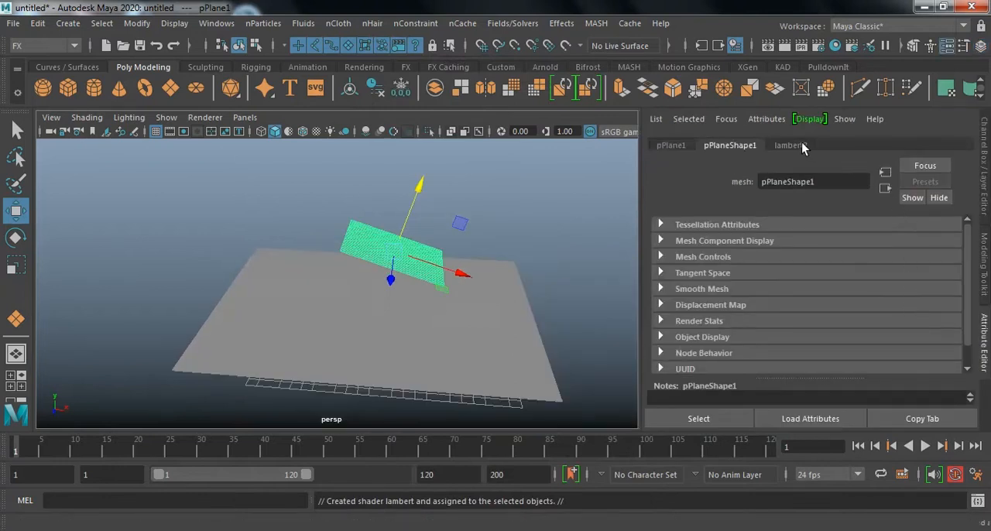
click(789, 146)
drag(881, 312, 924, 308)
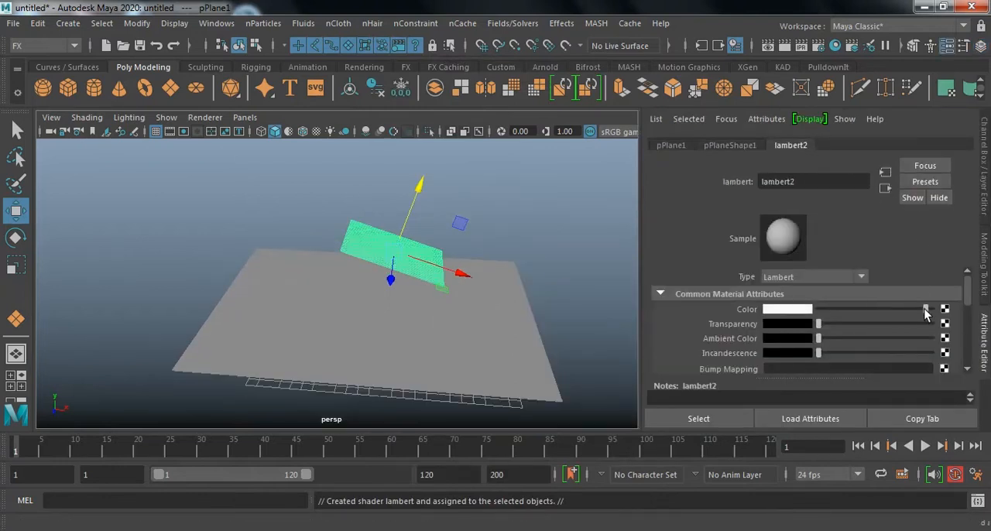
Slide the sloped white plane along its local X axis to about -3.36 in X and 8.54 in Y.
click(531, 224)
scroll(586, 296, up, 8)
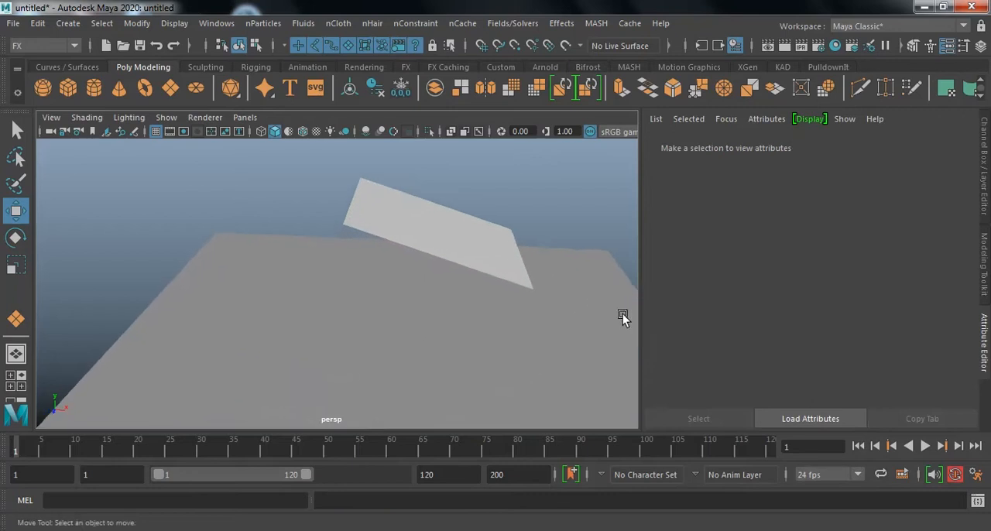
mouse_move(556, 296)
alt+mouse_down()
mouse_move(515, 301)
mouse_move(544, 297)
mouse_move(519, 305)
mouse_move(557, 312)
alt+mouse_up()
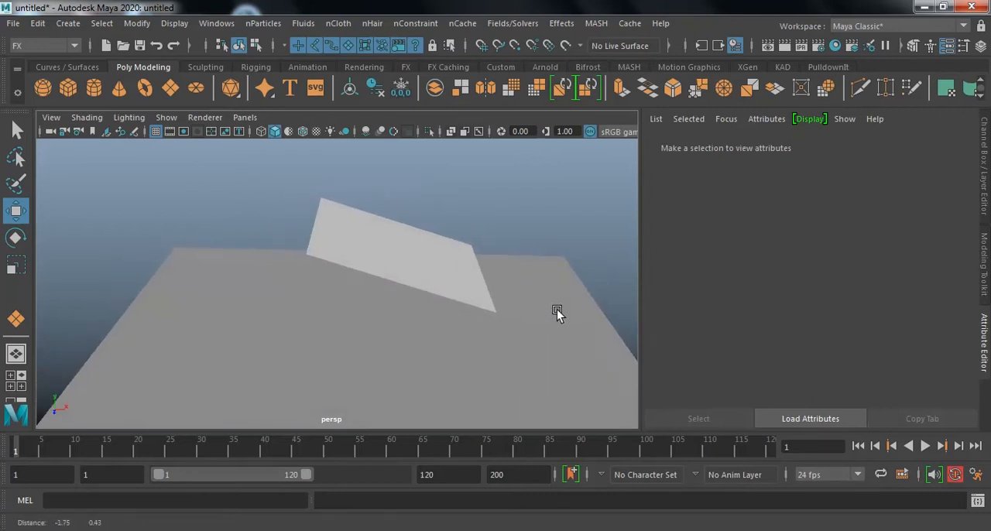
click(415, 271)
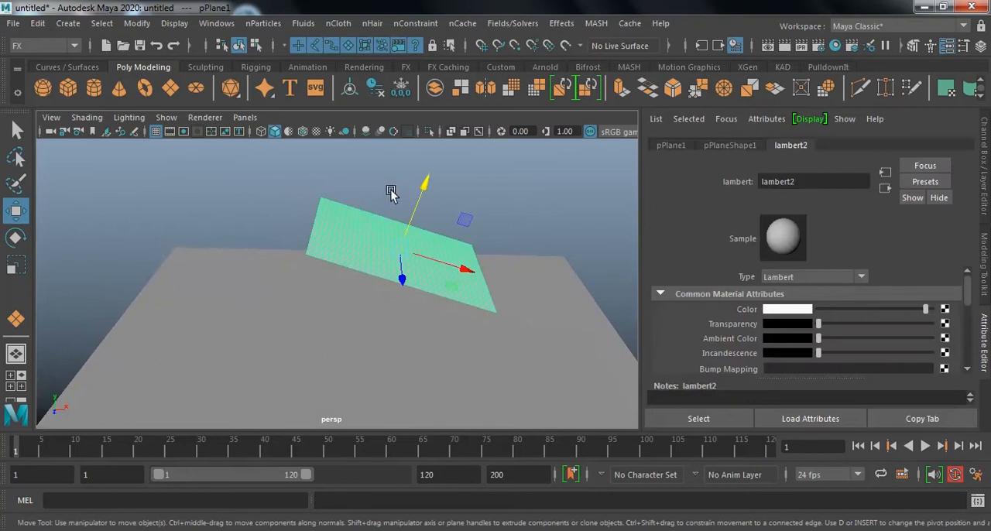
drag(454, 281, 390, 279)
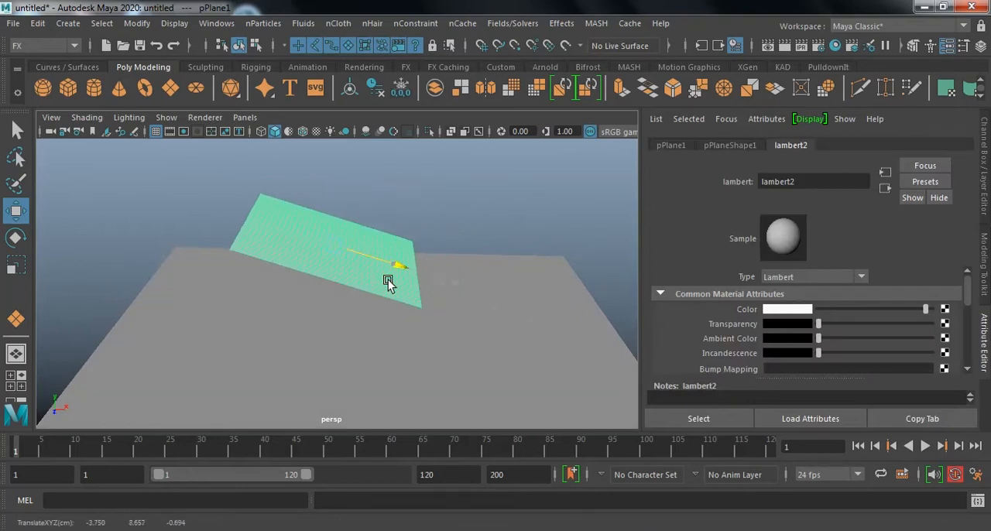
click(486, 211)
alt+middle_drag(467, 209, 469, 218)
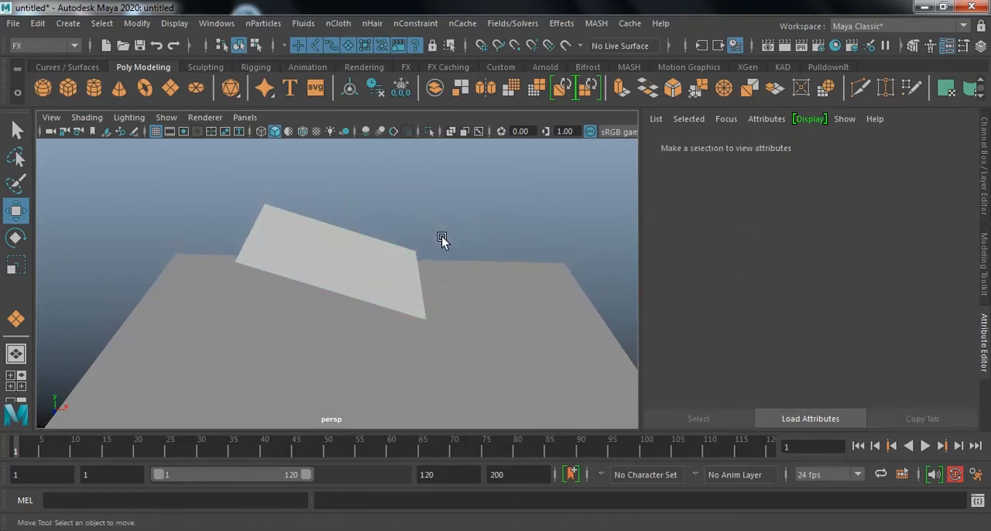
Freeze the transformations of the sloped white plane so its current placement becomes its zero state.
click(328, 257)
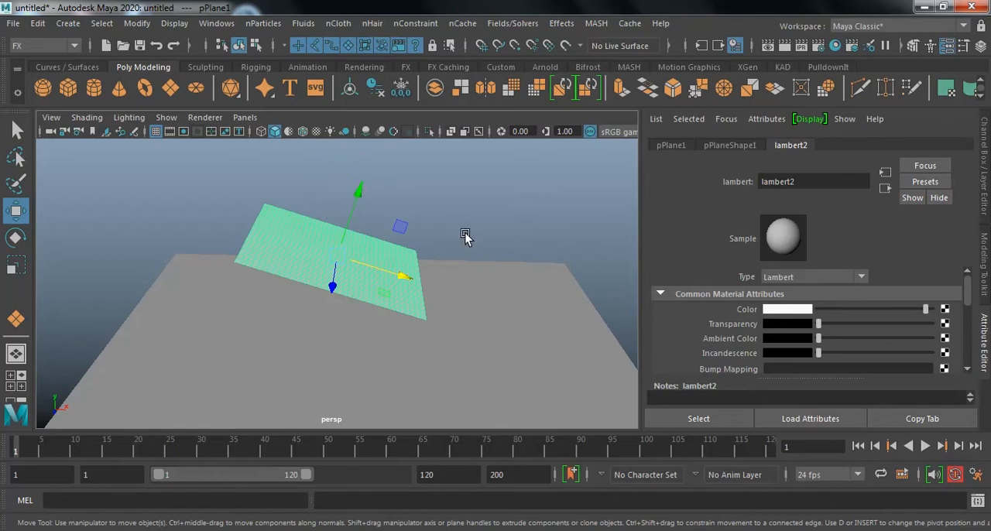
alt+right_drag(389, 327, 464, 336)
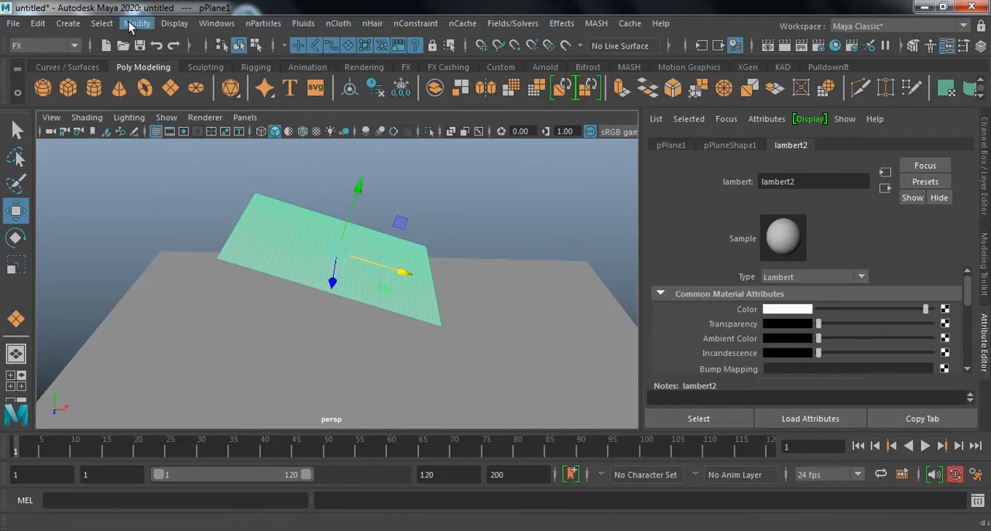
key(ctrl+a)
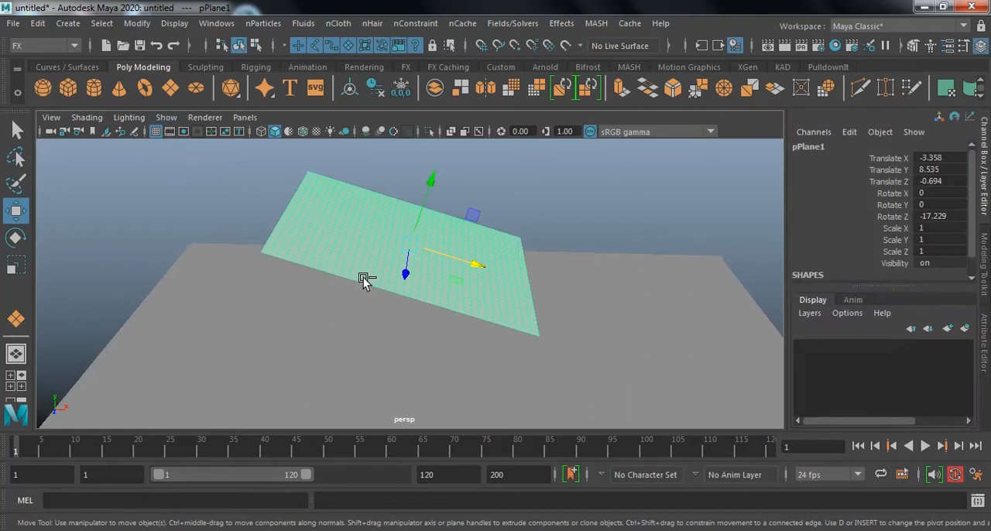
click(136, 23)
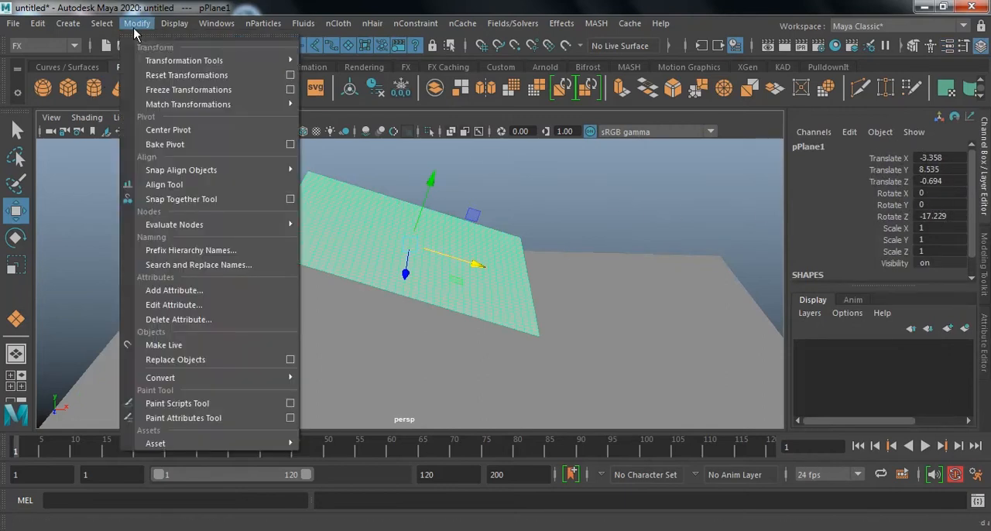
click(200, 90)
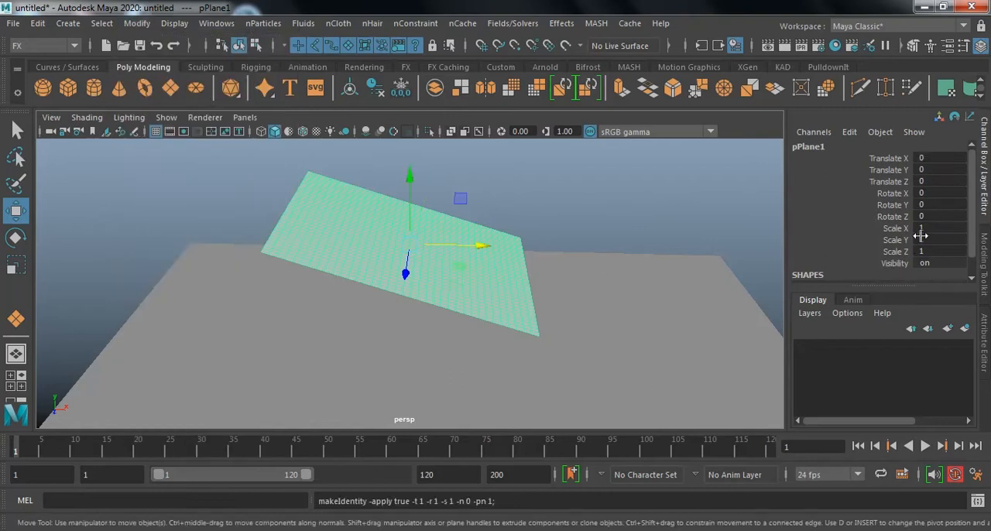
Freeze the transformations of the large flat ground plane, including its scale.
click(696, 304)
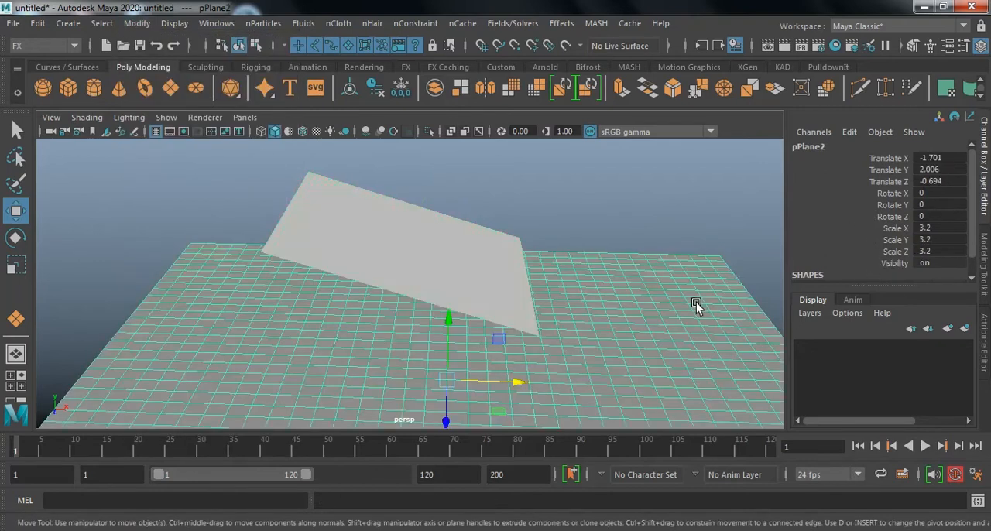
click(137, 23)
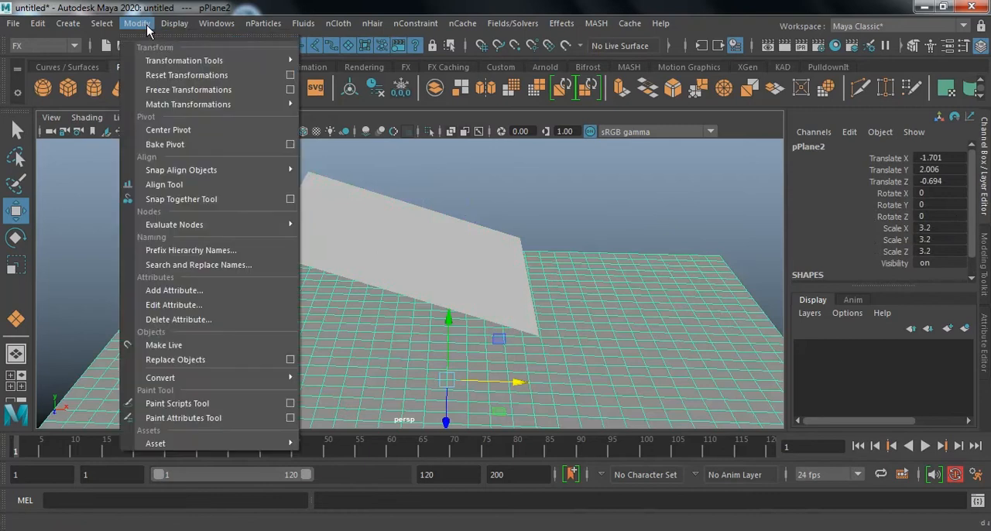
mouse_move(165, 108)
click(178, 90)
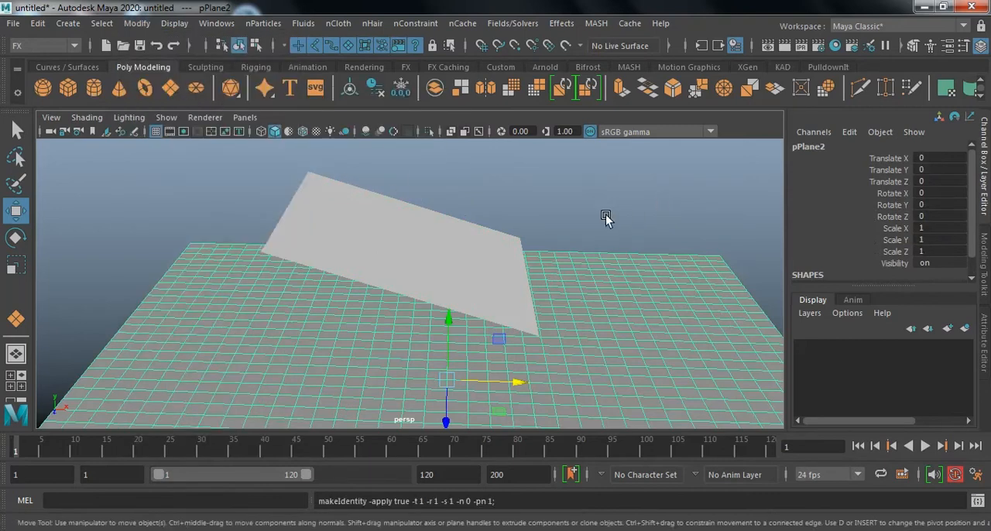
click(607, 217)
Turn the sloped white plane into an nCloth object.
click(401, 226)
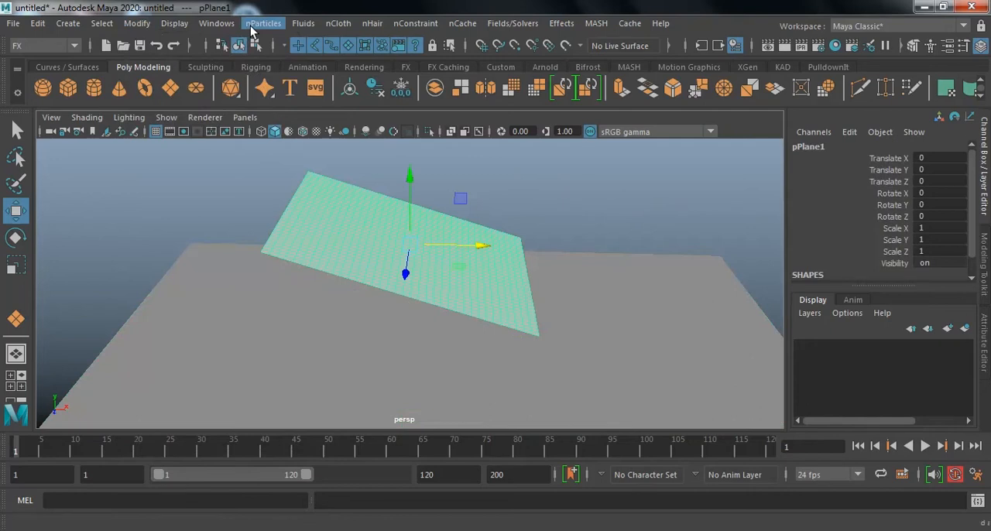
click(338, 23)
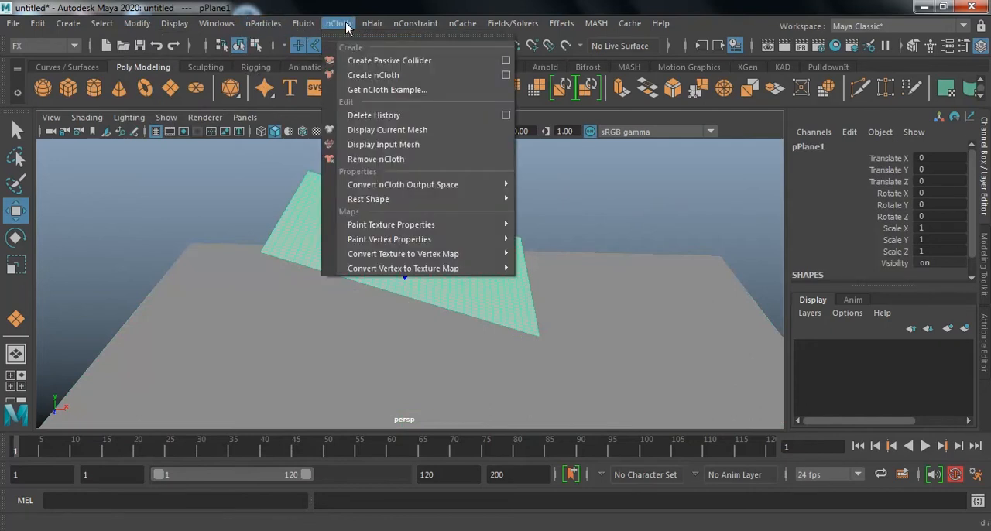
click(397, 76)
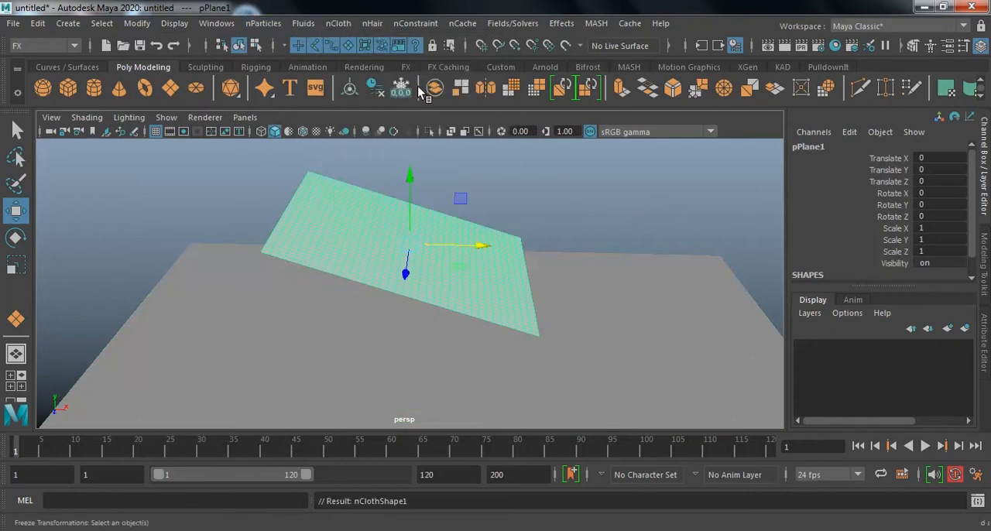
Make the large ground plane a passive collider for the cloth.
click(625, 331)
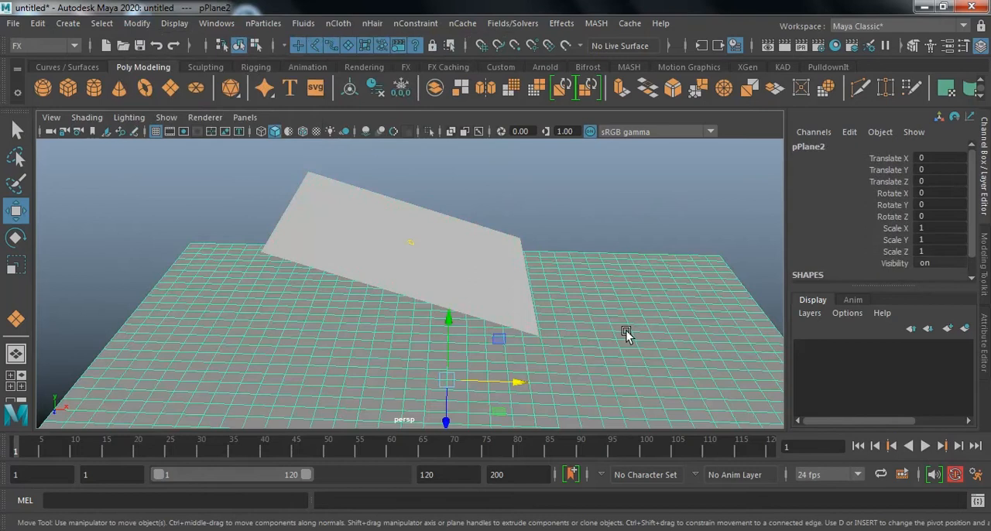
click(330, 24)
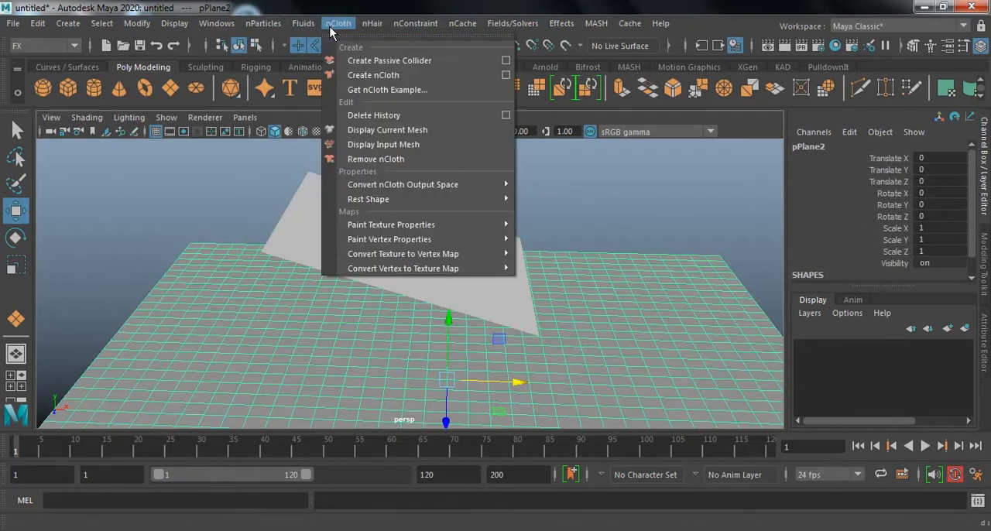
click(355, 64)
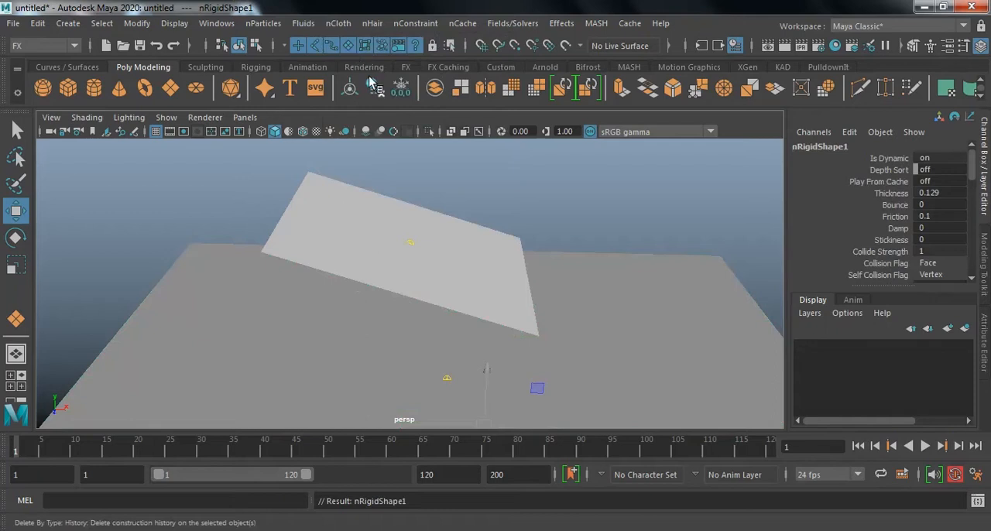
Select the whole front border edge running down the slope of the cloth plane and pin it with a Transform Constraint.
click(437, 228)
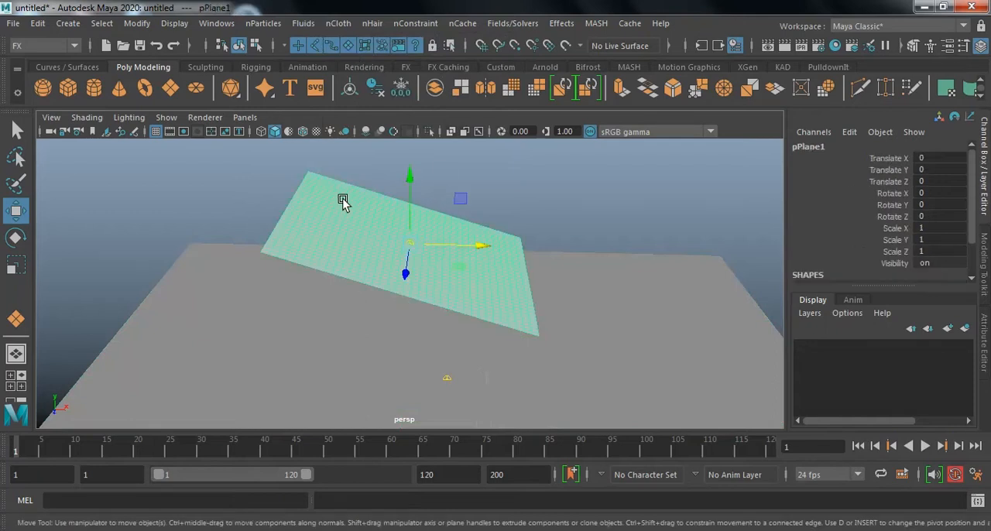
scroll(325, 221, up, 5)
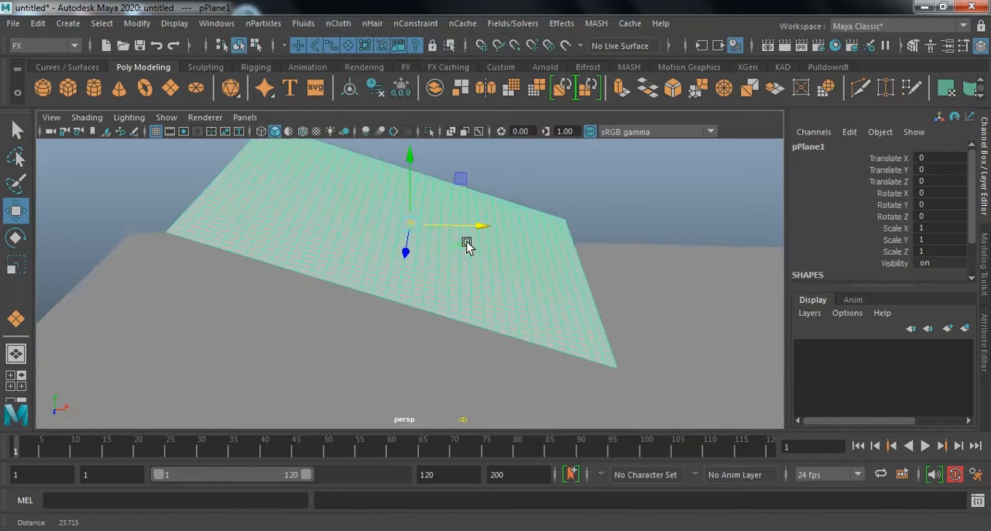
right_drag(189, 217, 184, 63)
click(119, 222)
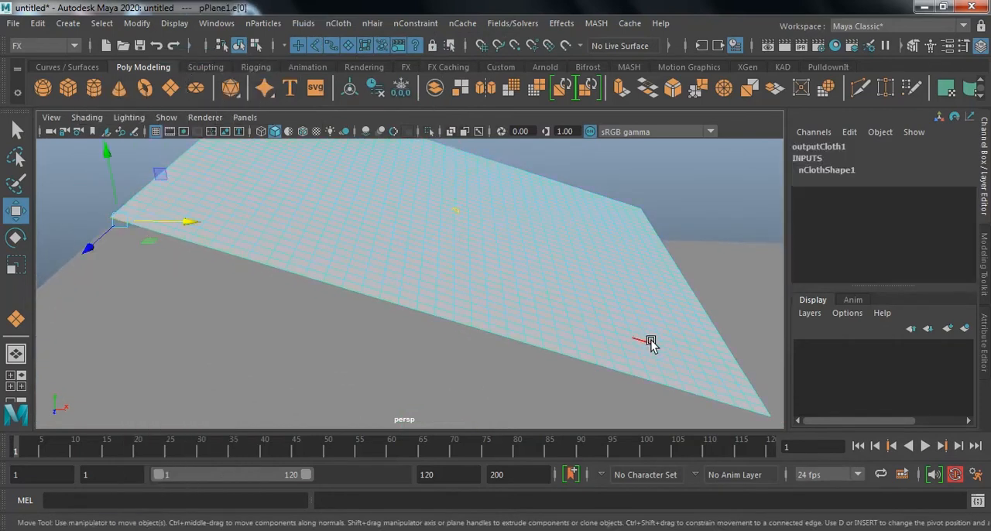
alt+drag(644, 338, 630, 304)
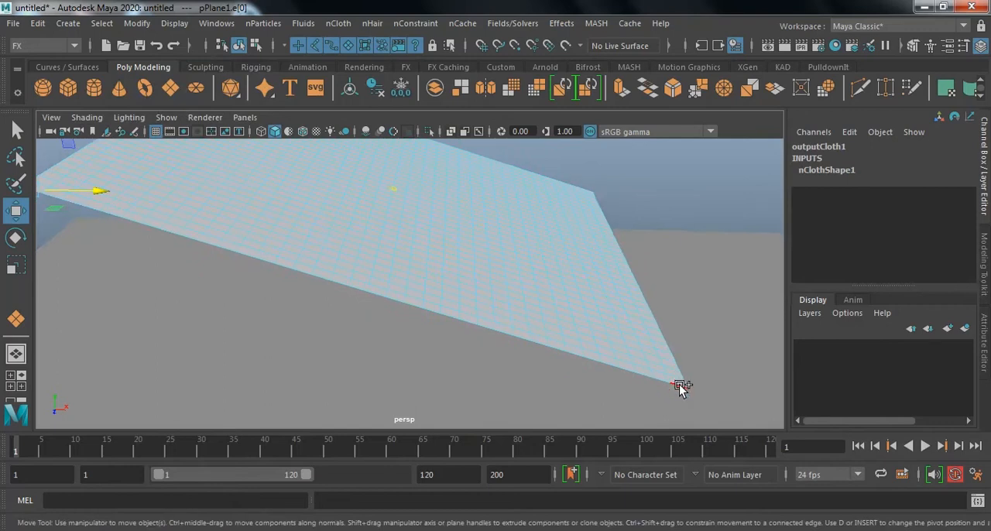
shift+click(679, 385)
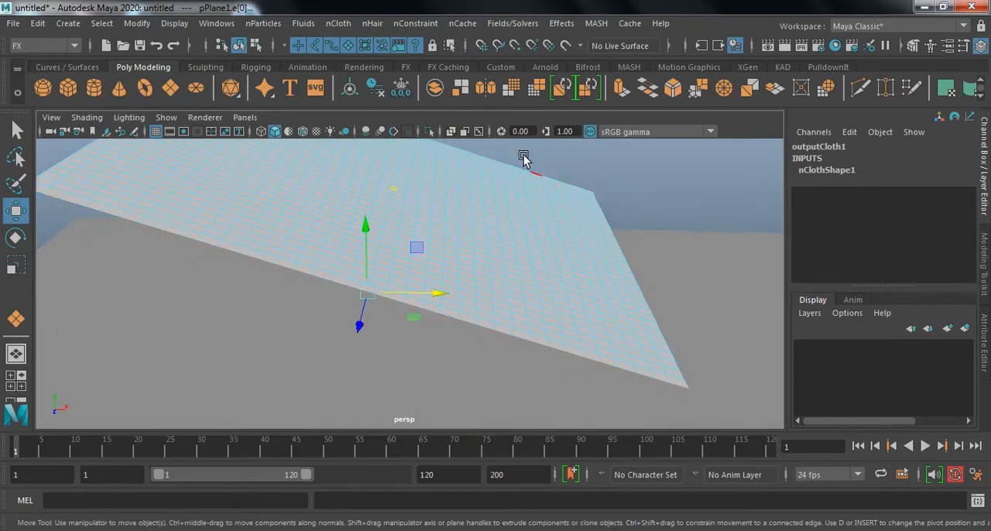
click(348, 24)
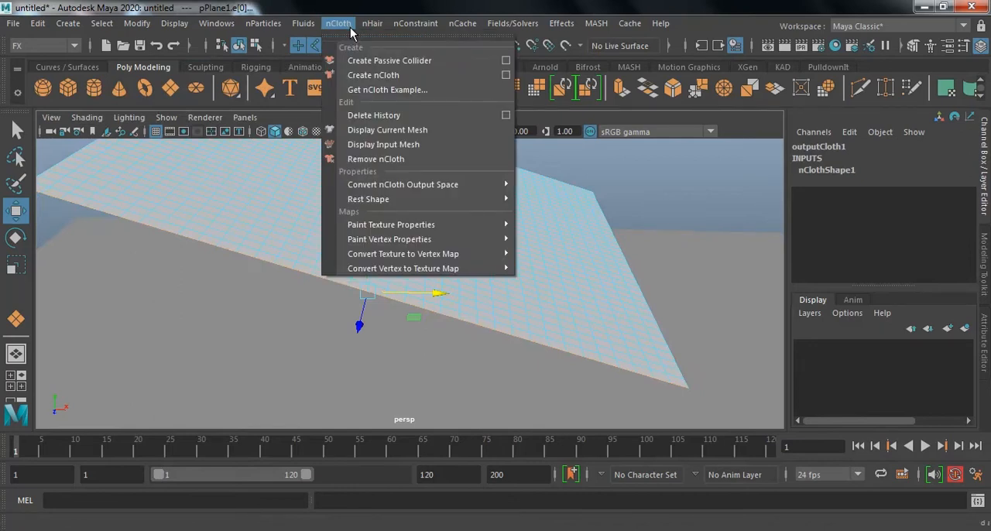
mouse_move(415, 24)
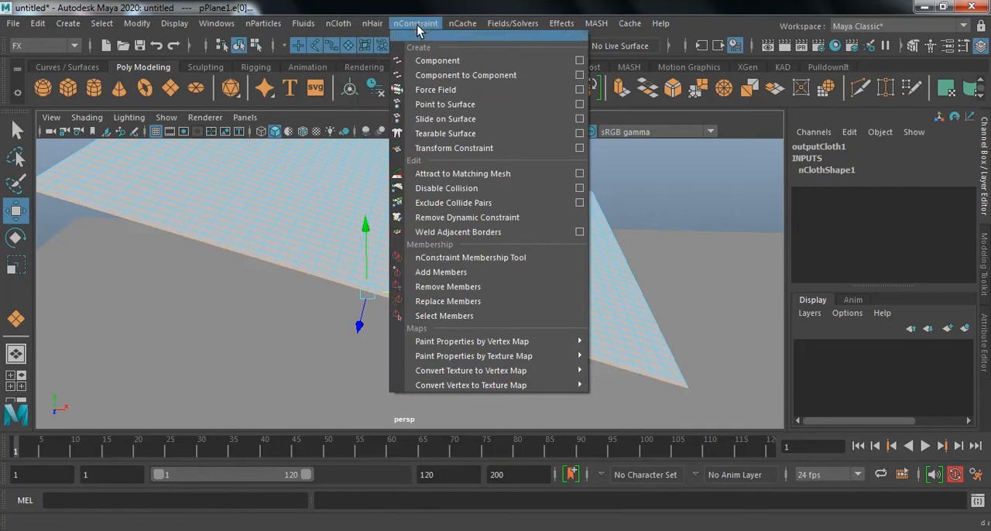
click(507, 147)
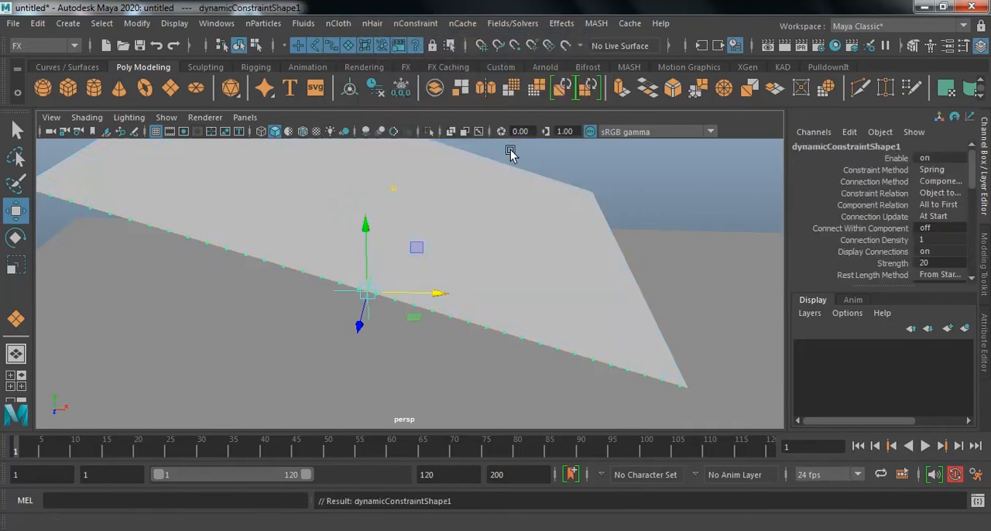
Add a second Transform Constraint to the cloth plane's opposite sloping border, selecting all of that border's edges.
alt+drag(588, 228, 341, 273)
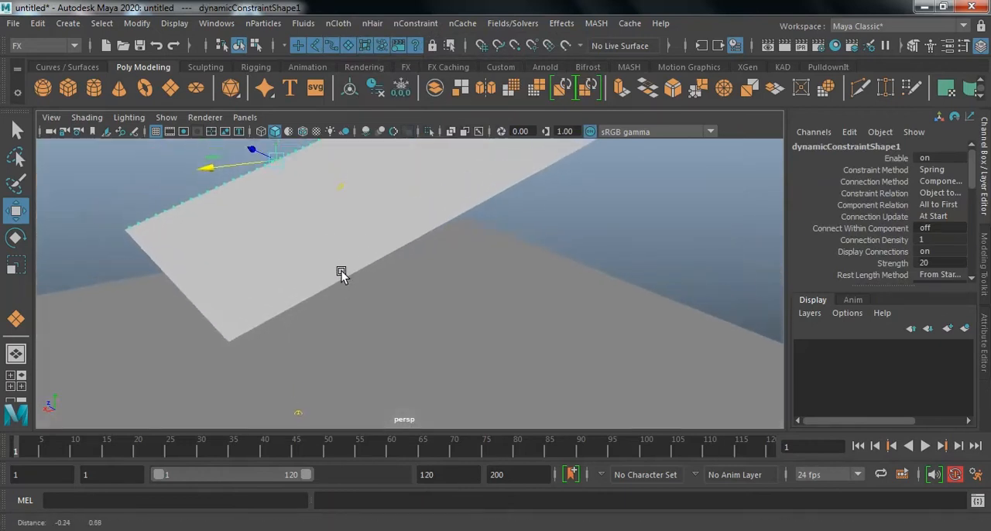
click(283, 267)
right_drag(284, 268, 283, 58)
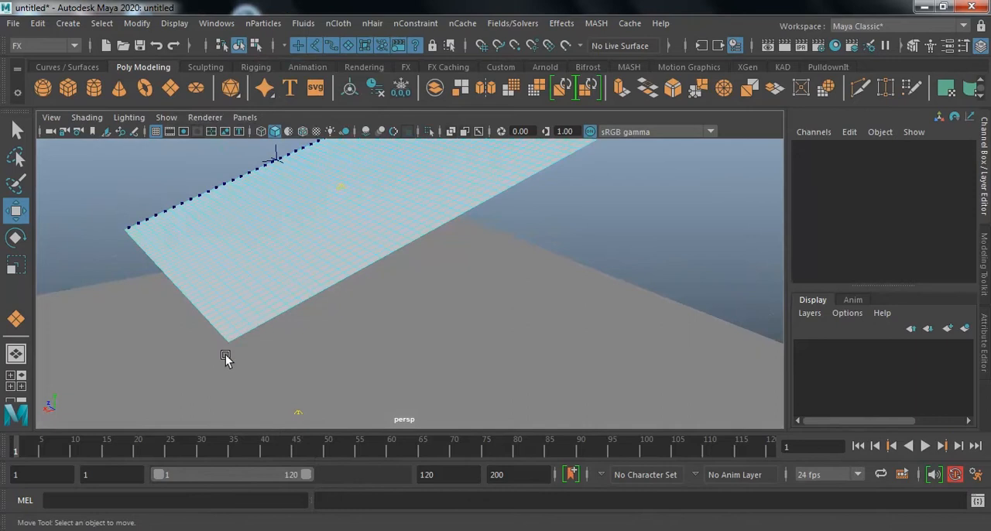
click(231, 341)
alt+middle_drag(548, 257, 420, 338)
alt+right_drag(421, 338, 519, 321)
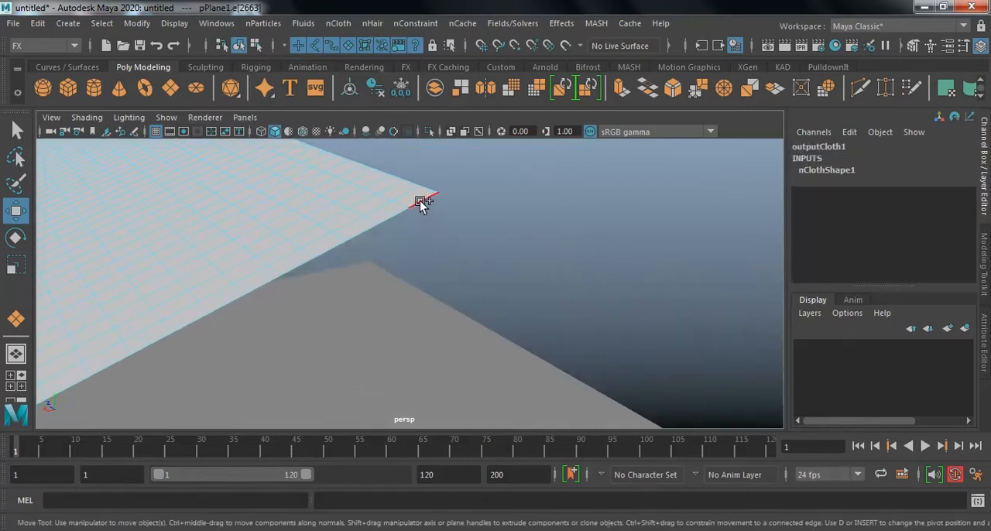
double_click(420, 202)
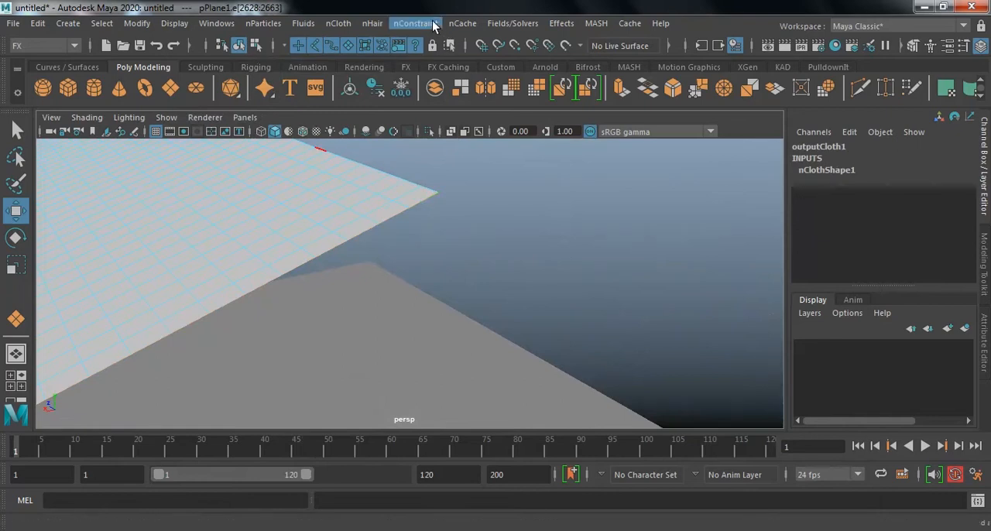
click(432, 24)
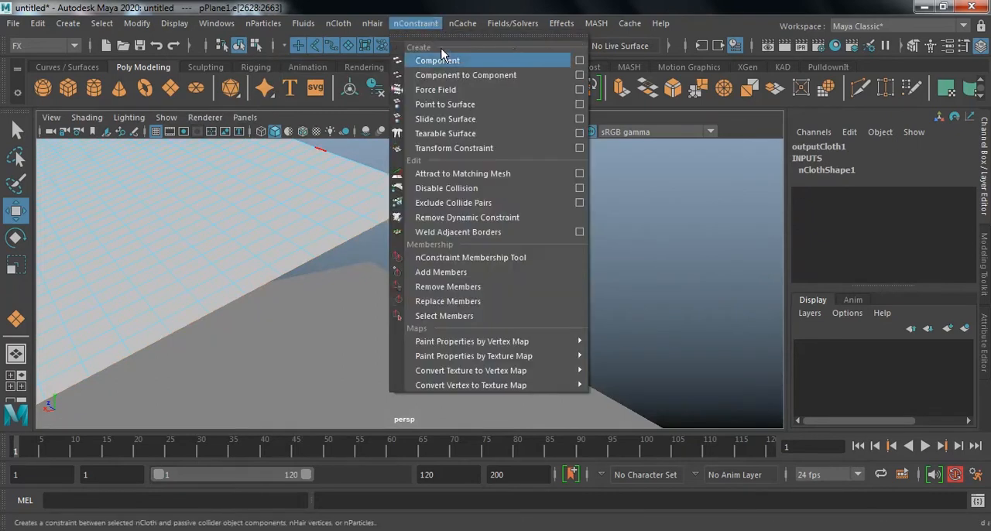
click(496, 148)
click(546, 248)
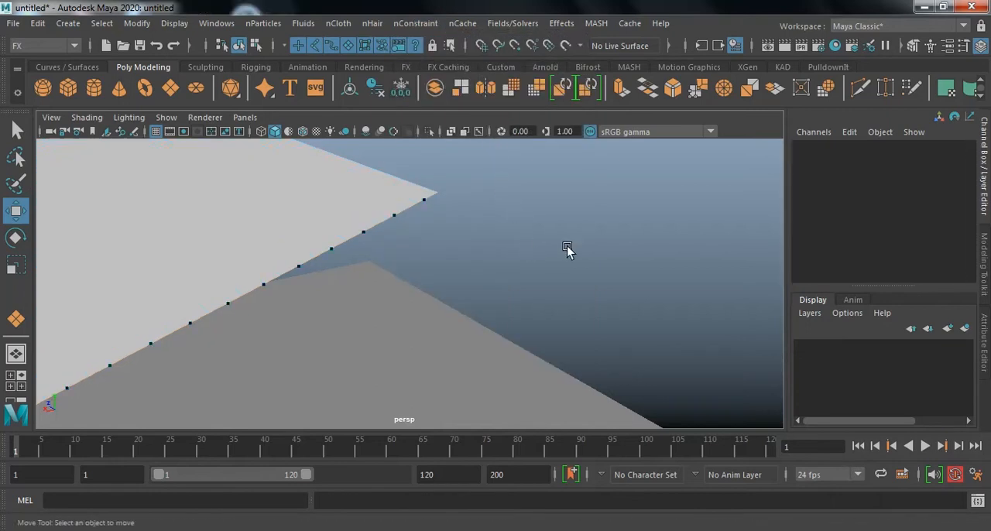
Open the nClothShape1 attributes of the sloped cloth plane and expand its Dynamic Properties.
alt+drag(354, 213, 451, 254)
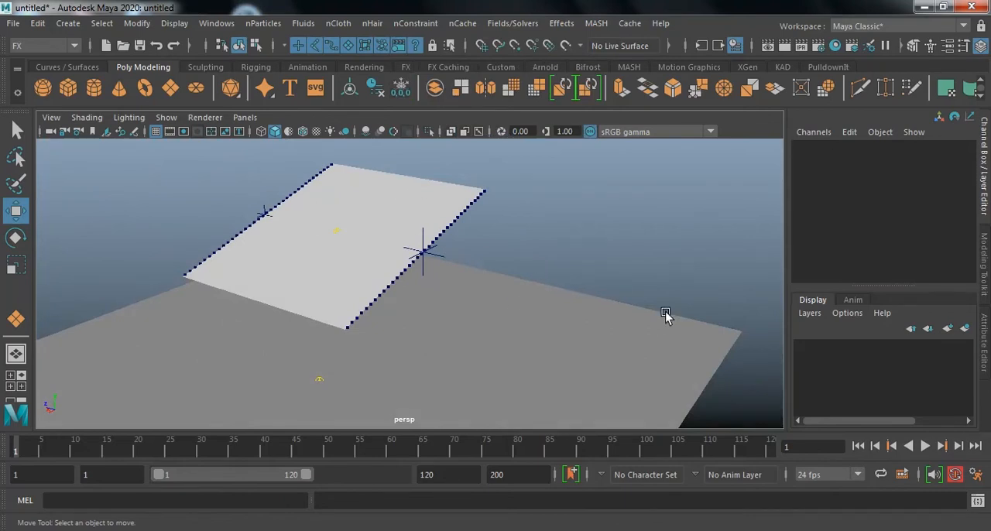
click(403, 183)
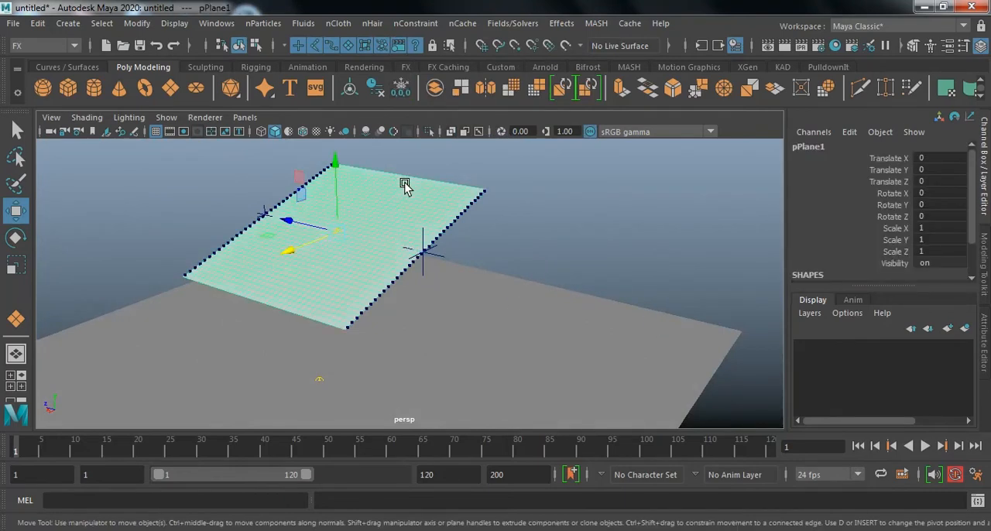
key(ctrl+a)
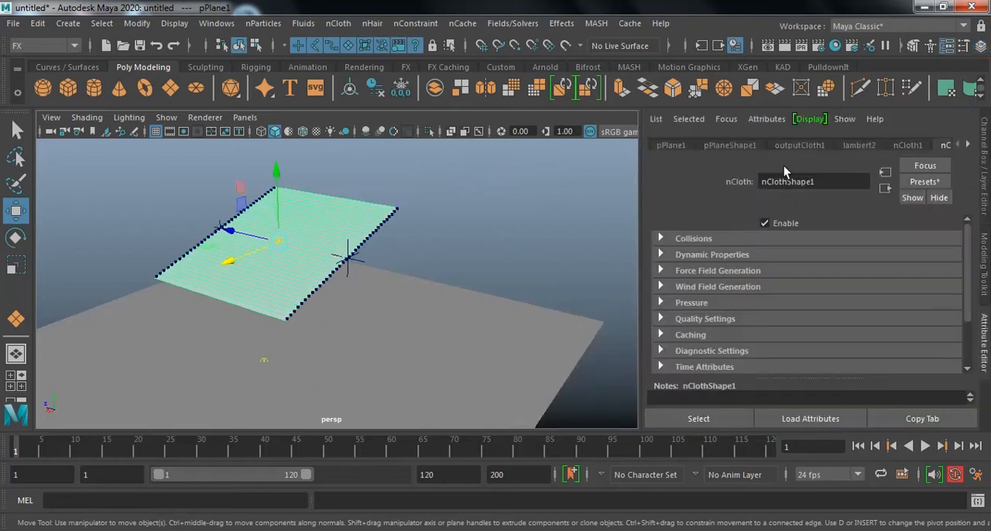
click(799, 145)
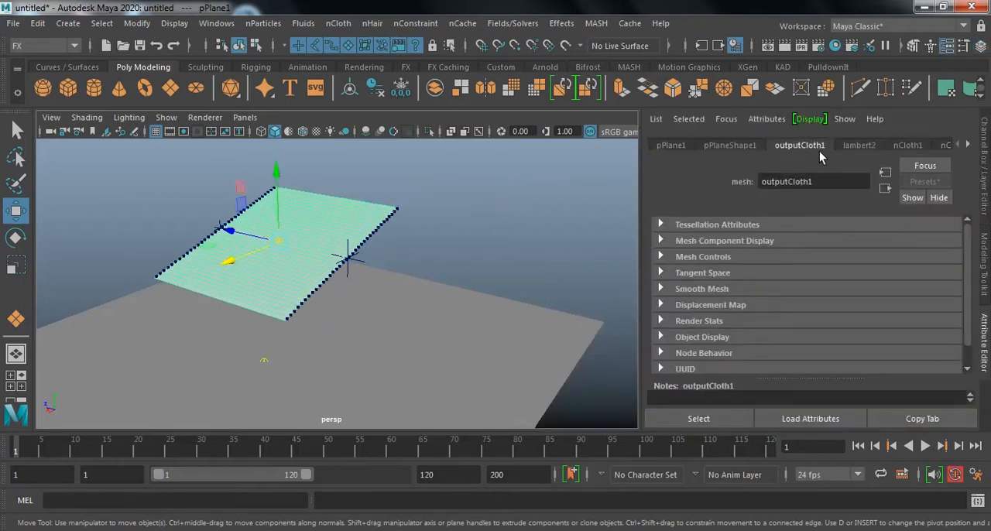
click(904, 146)
scroll(839, 284, down, 3)
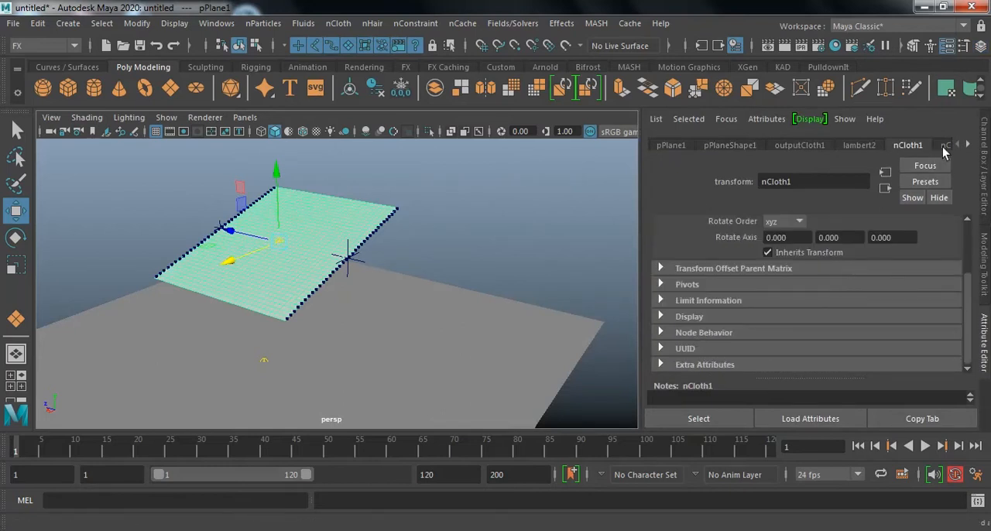
click(964, 146)
click(935, 150)
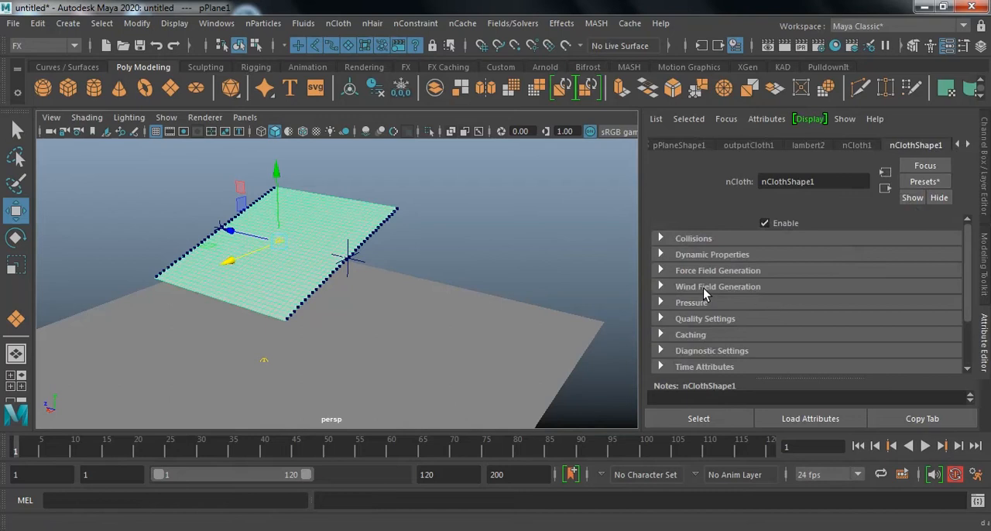
click(660, 255)
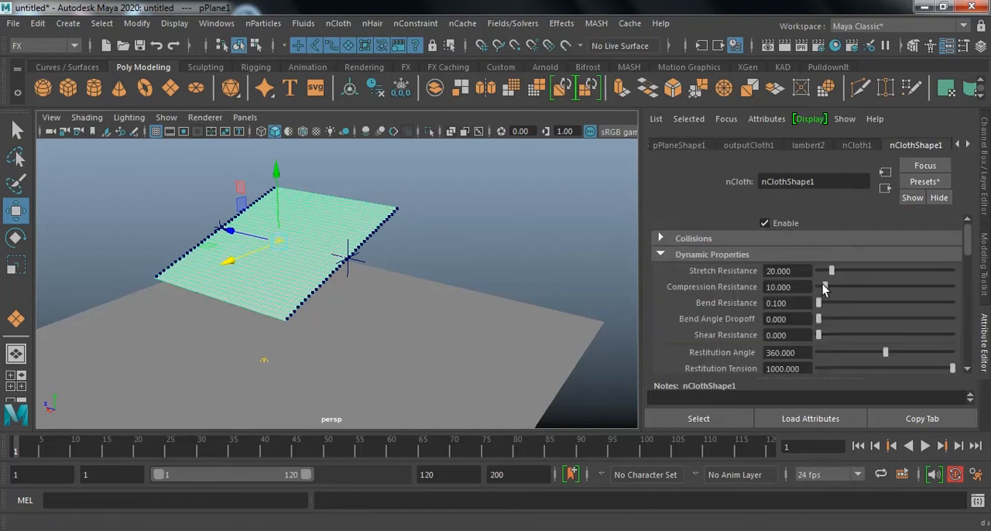
Deselect everything and set the default nParticle type to Point.
click(571, 246)
alt+right_drag(521, 265, 491, 304)
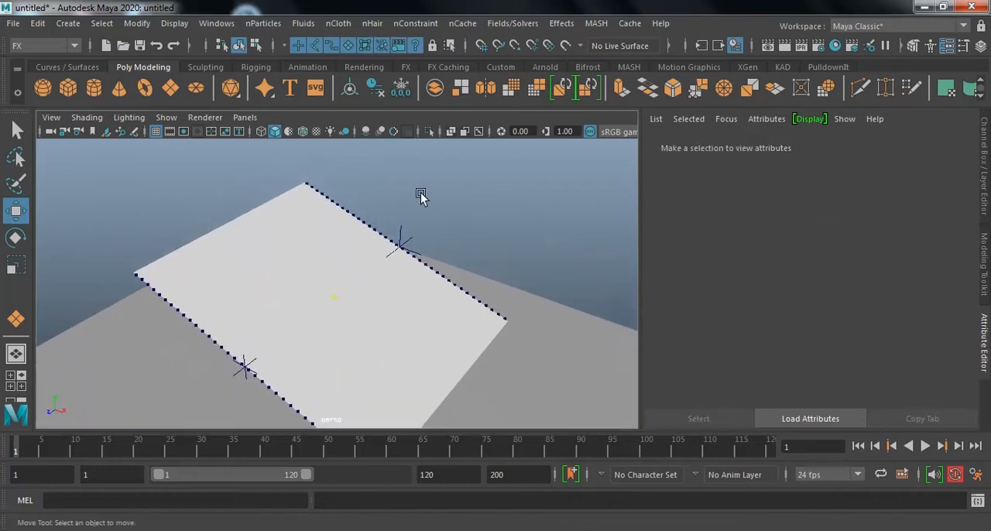
click(262, 24)
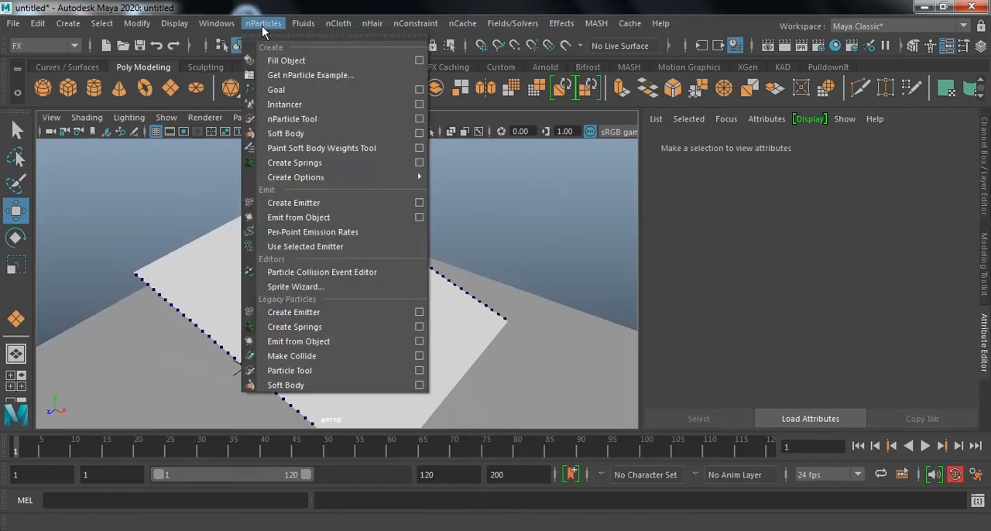
mouse_move(338, 180)
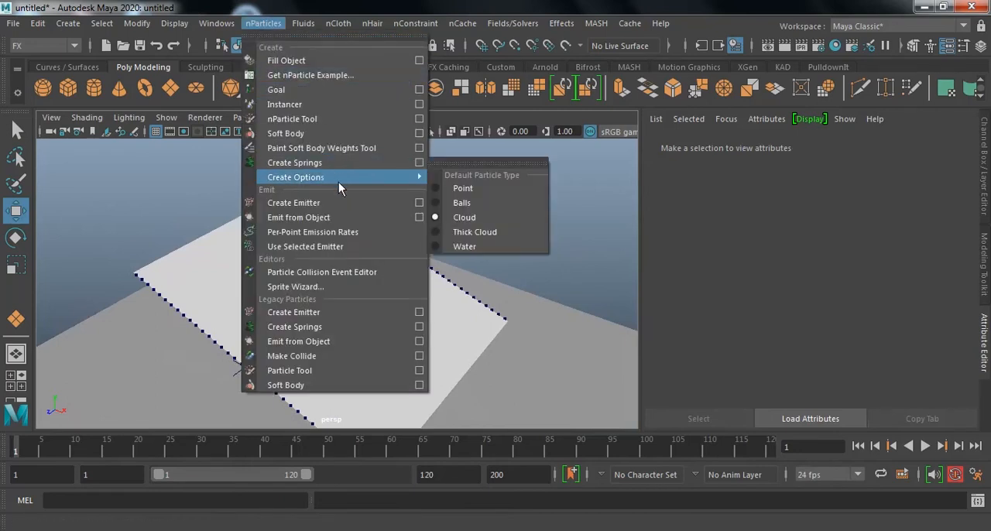
click(492, 193)
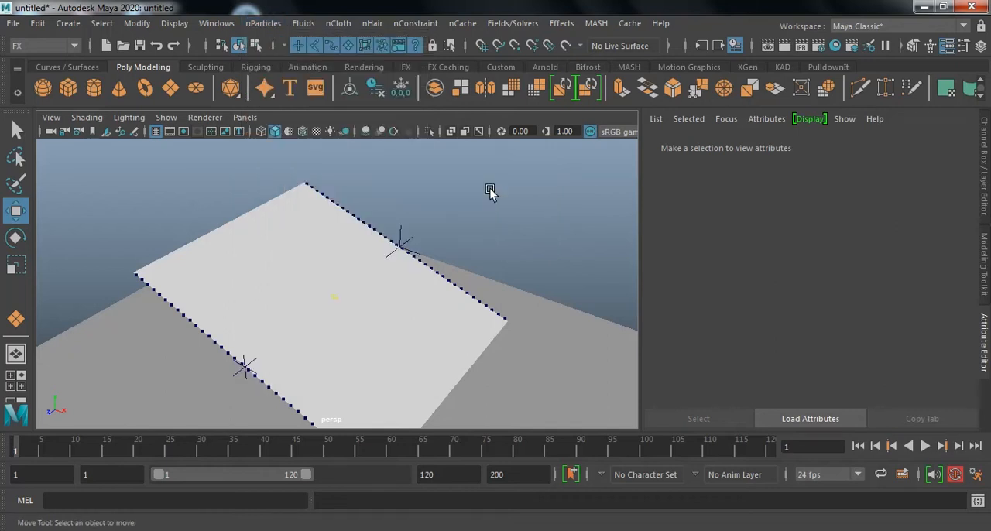
Restore the default options for creating an nParticle emitter and set the emitter type to Volume.
click(260, 25)
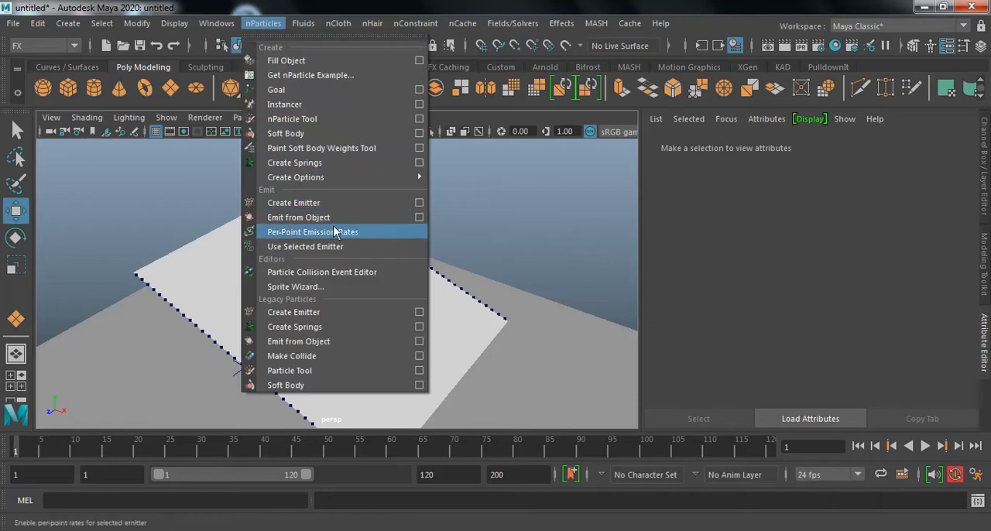
click(418, 203)
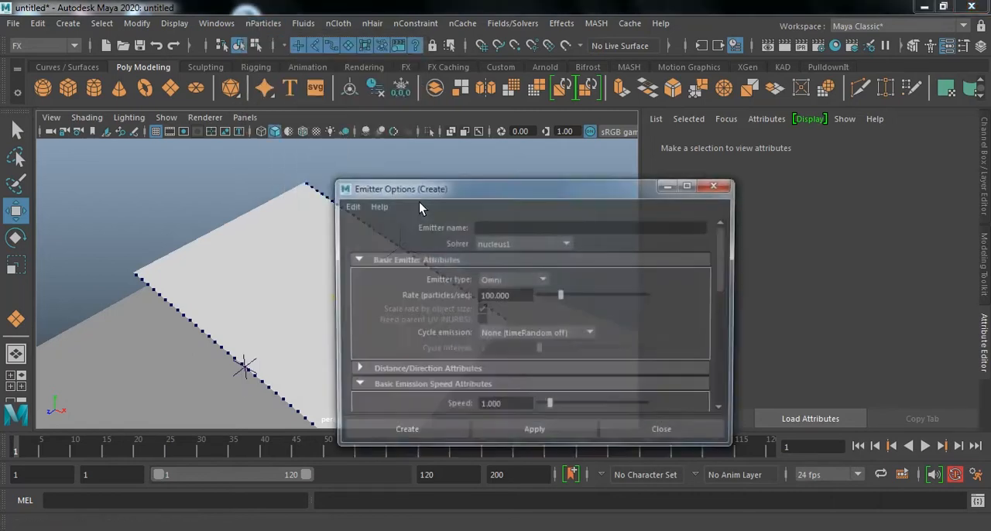
click(349, 206)
click(358, 233)
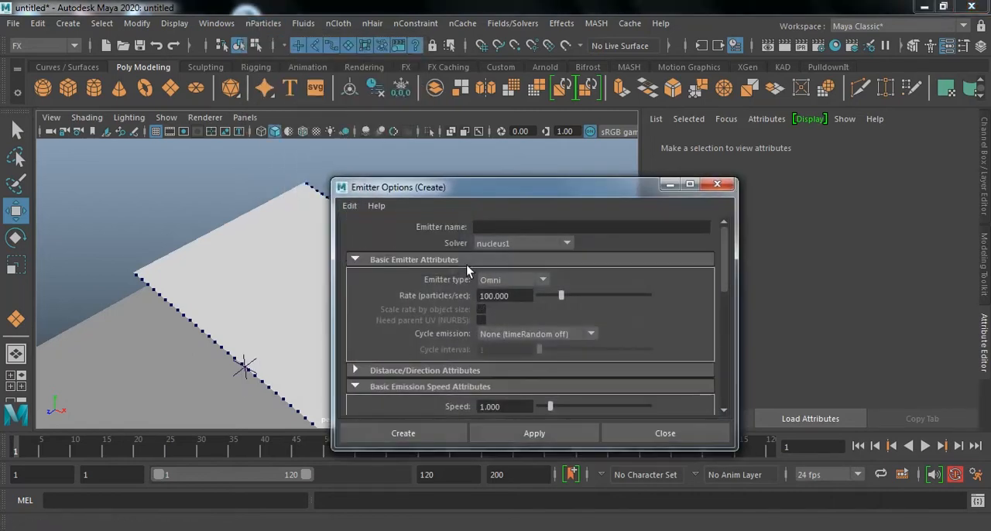
click(514, 278)
click(515, 324)
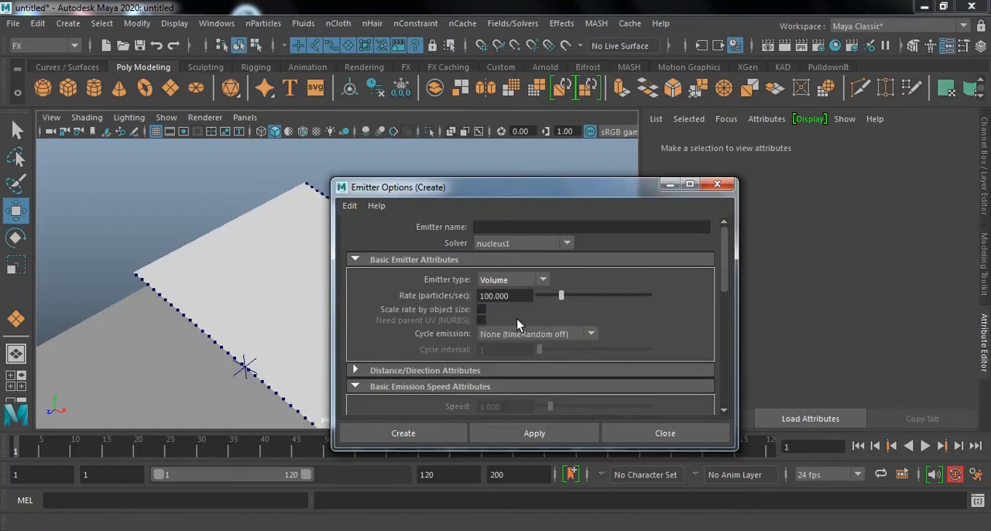
Enable Scale rate by object size and create the volume emitter on the nucleus1 solver.
drag(563, 190, 599, 105)
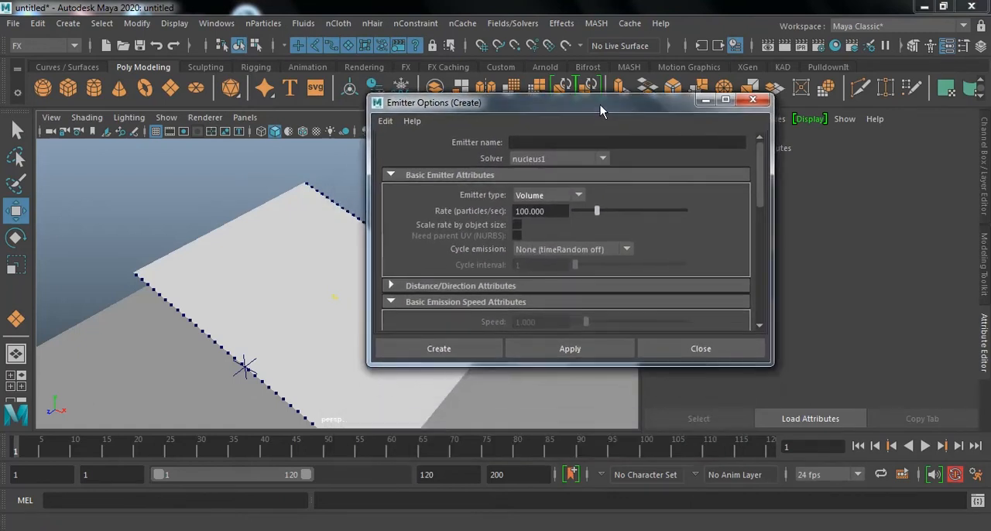
click(516, 225)
scroll(688, 243, down, 3)
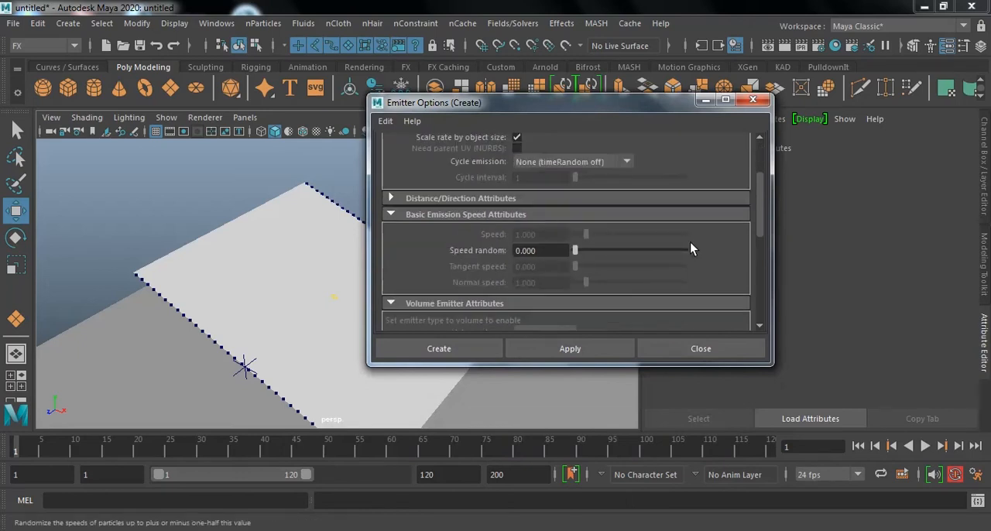
scroll(690, 242, down, 5)
scroll(685, 244, down, 2)
click(455, 348)
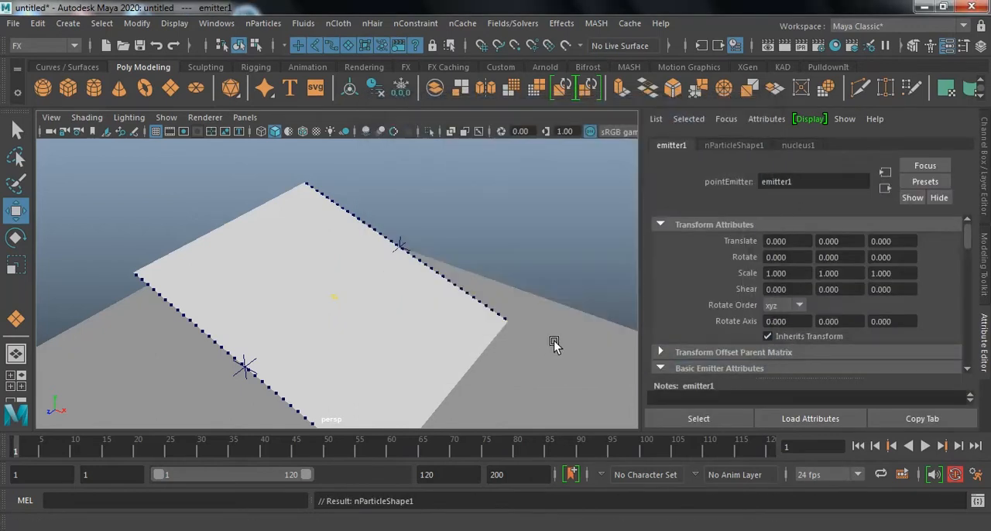
Raise the cube-shaped emitter above the cloth plane to a height of about 17.5 in Y.
scroll(364, 347, down, 5)
drag(359, 338, 368, 133)
alt+drag(337, 307, 414, 303)
alt+middle_drag(414, 304, 414, 360)
alt+drag(414, 361, 482, 328)
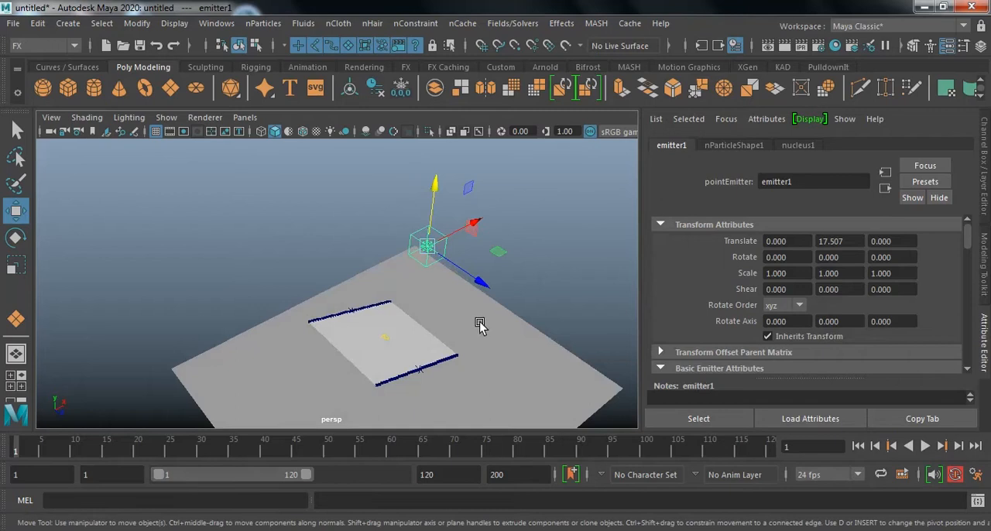
Shift the emitter along X to about -5.2 so it sits over the upper part of the sloped cloth, then deselect it.
key(space)
drag(239, 210, 172, 211)
scroll(125, 356, down, 4)
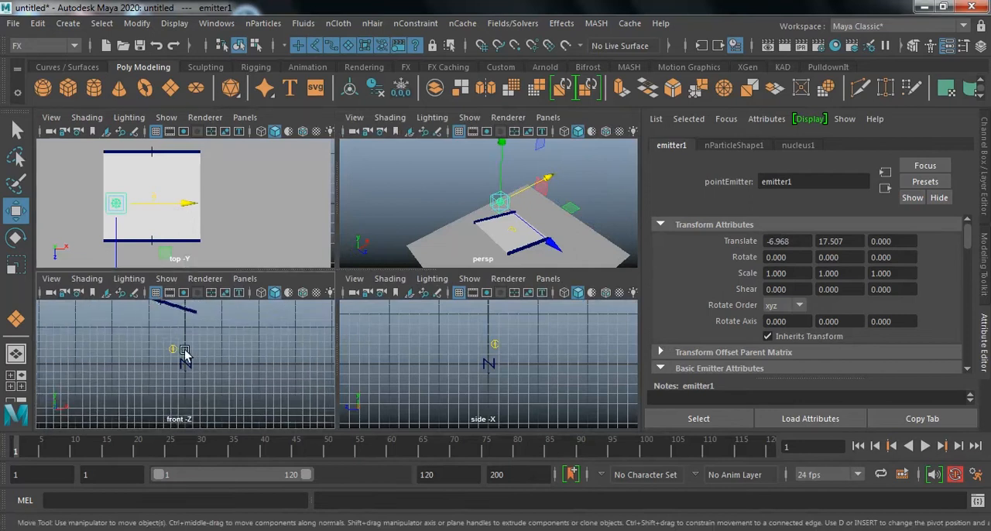
alt+middle_drag(179, 334, 182, 380)
scroll(155, 376, down, 1)
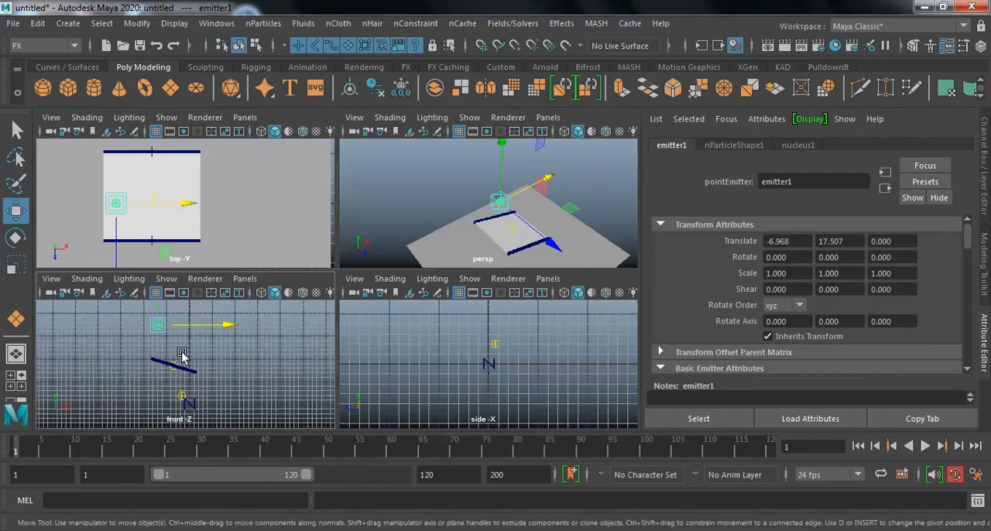
drag(206, 327, 214, 328)
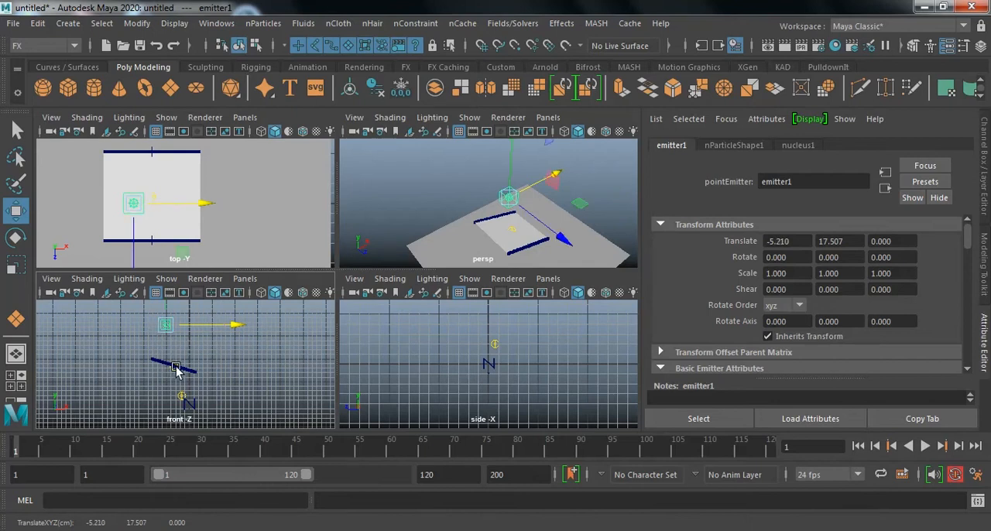
click(601, 177)
key(space)
alt+drag(533, 209, 455, 271)
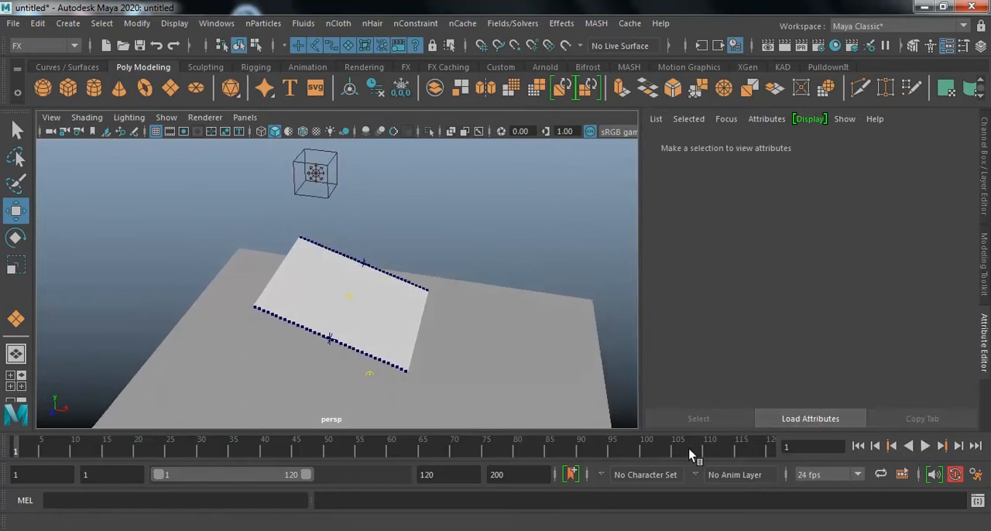
Set the timeline's playback speed to Play Every Frame, Free.
right_click(668, 450)
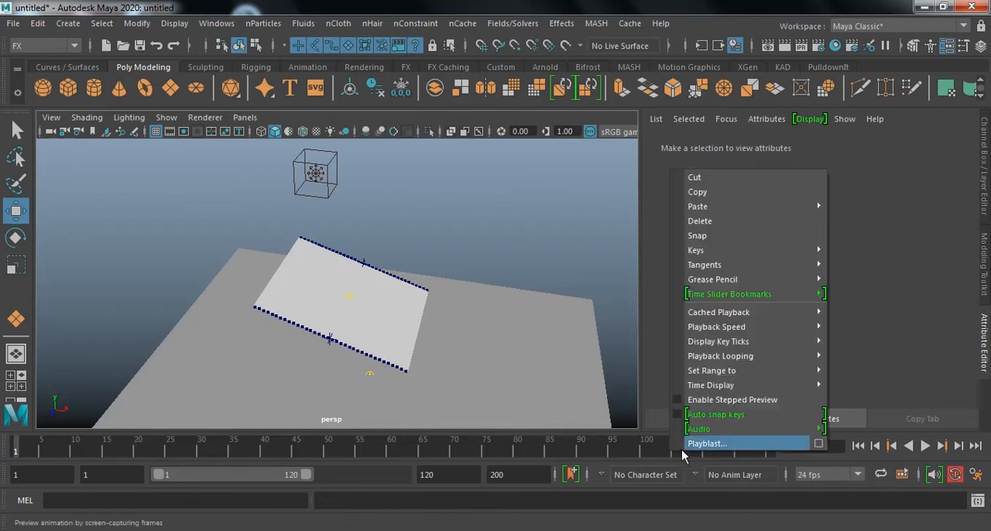
mouse_move(776, 317)
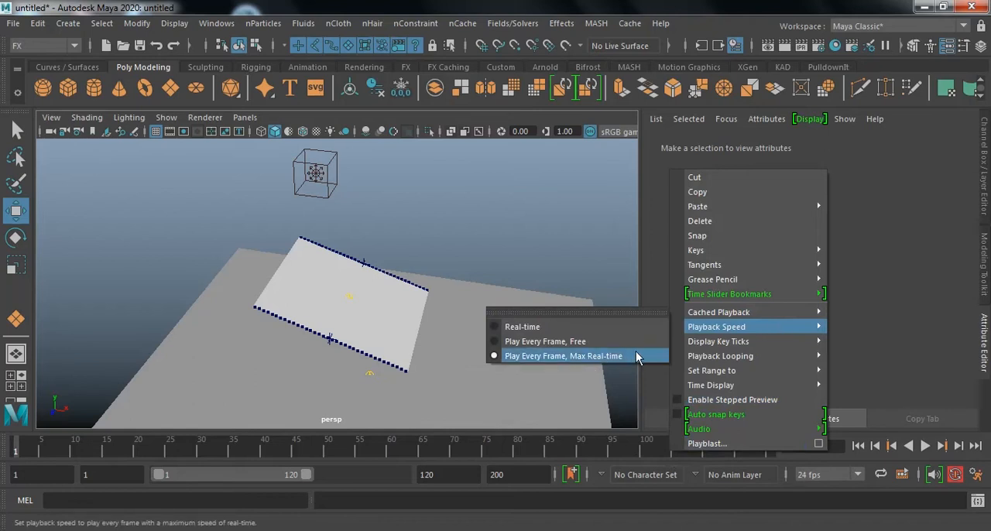
click(626, 341)
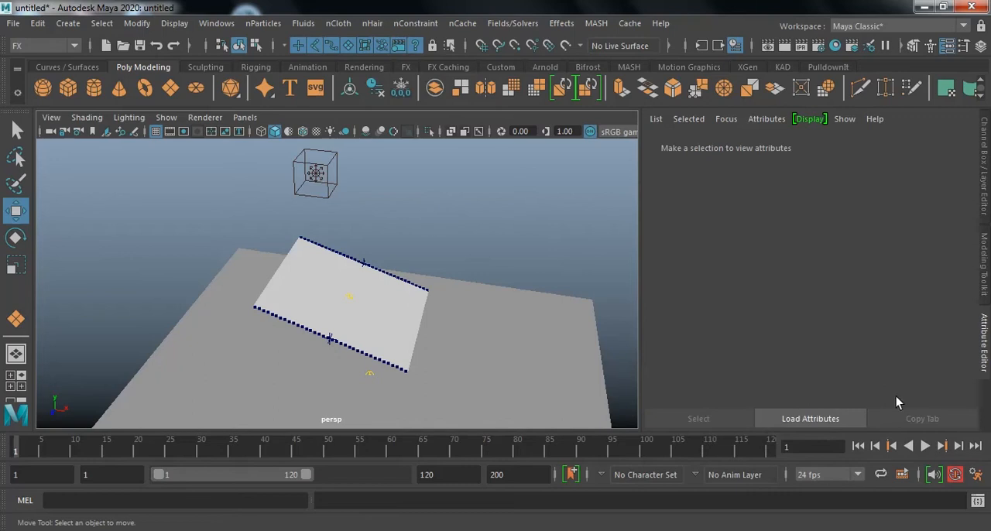
Play the simulation to about frame 54 and inspect how the particles land on the sagging cloth.
click(925, 446)
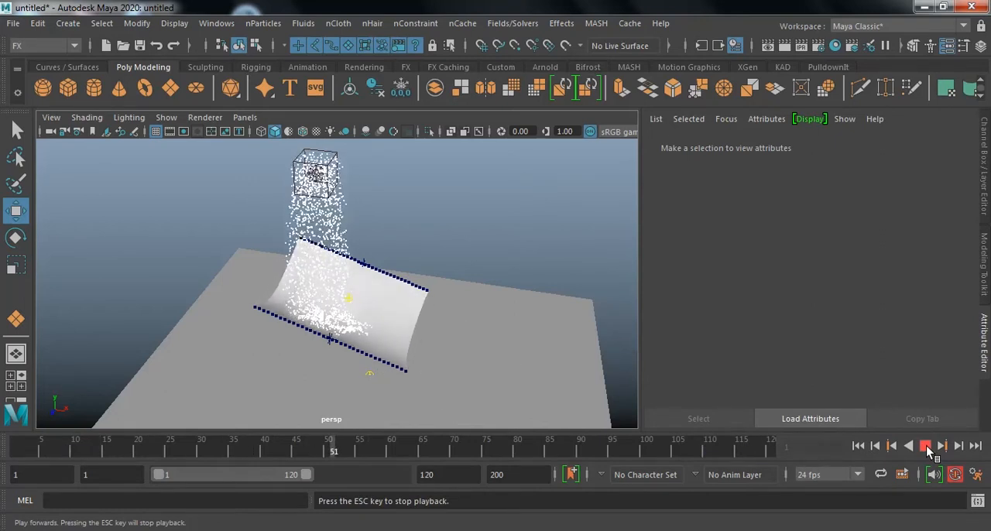
click(925, 448)
scroll(553, 360, up, 4)
scroll(542, 367, up, 2)
alt+drag(539, 345, 395, 293)
Select the cloth plane and replace its nCloth settings with the silk preset.
click(538, 274)
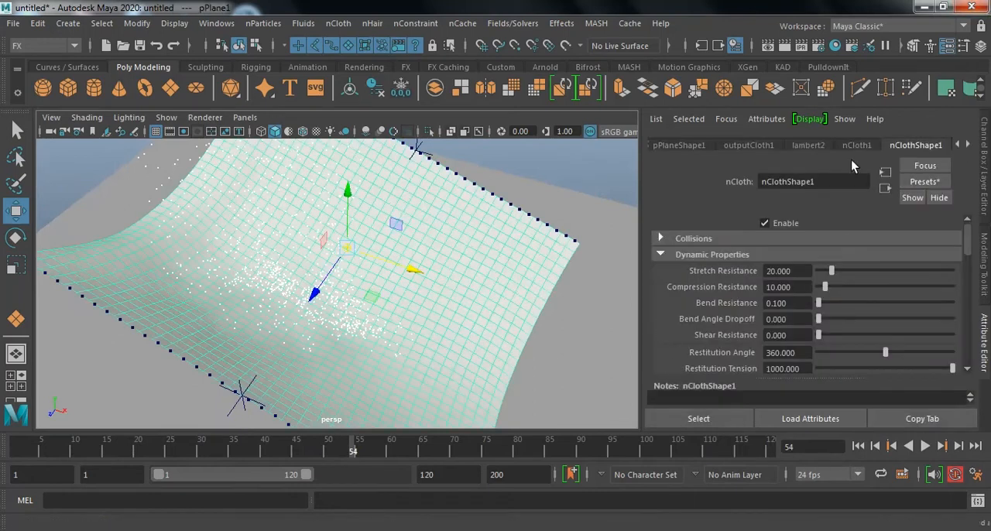
click(944, 183)
mouse_move(916, 397)
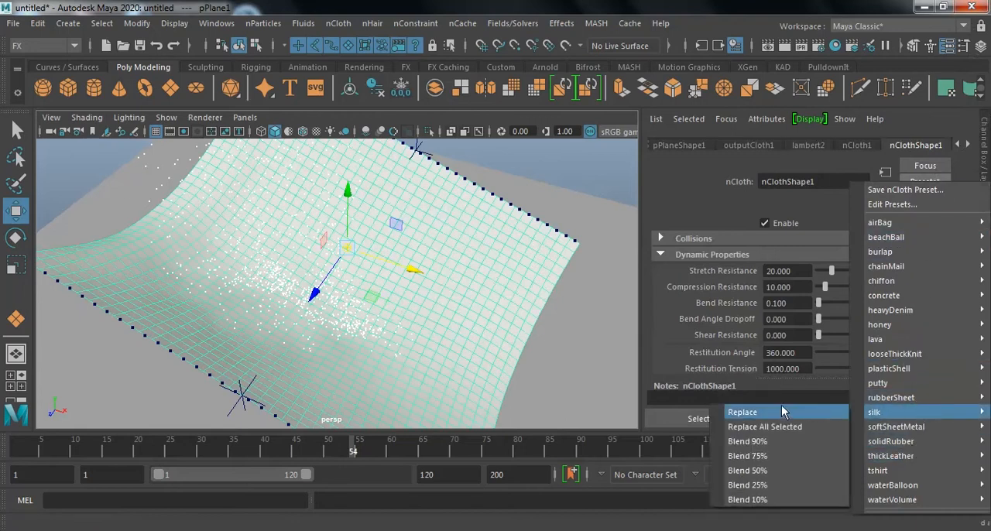
click(795, 414)
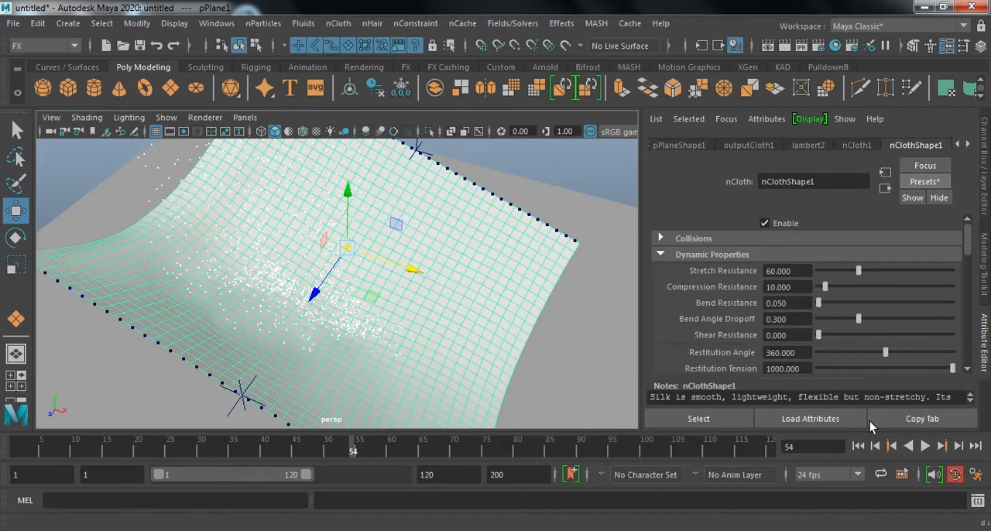
Replay the simulation from frame 1 to about frame 112 and inspect how the particles run off the silk cloth onto the ground.
click(857, 446)
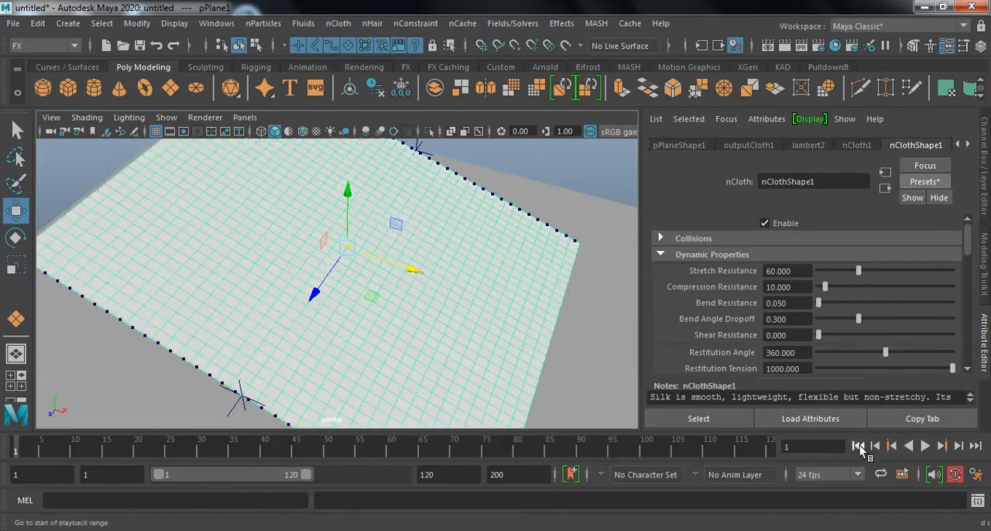
click(932, 449)
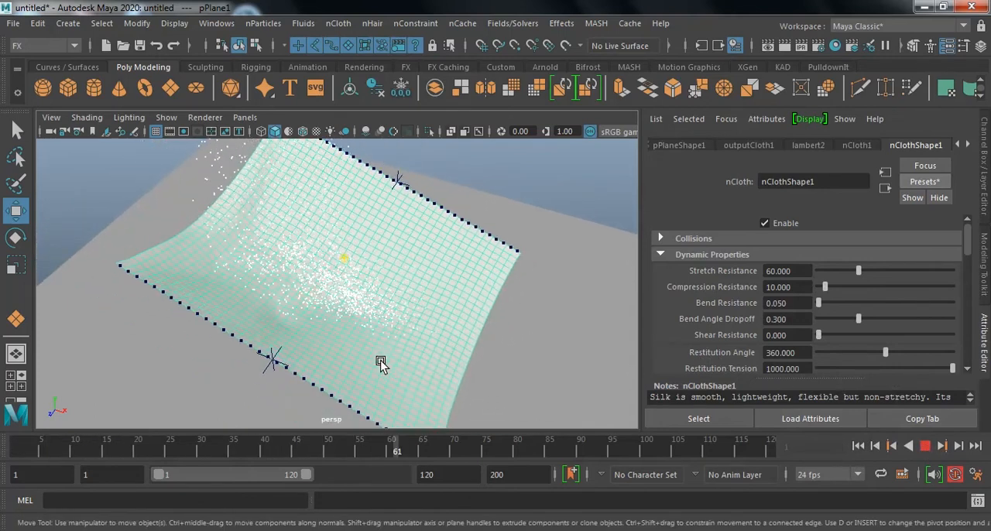
click(546, 190)
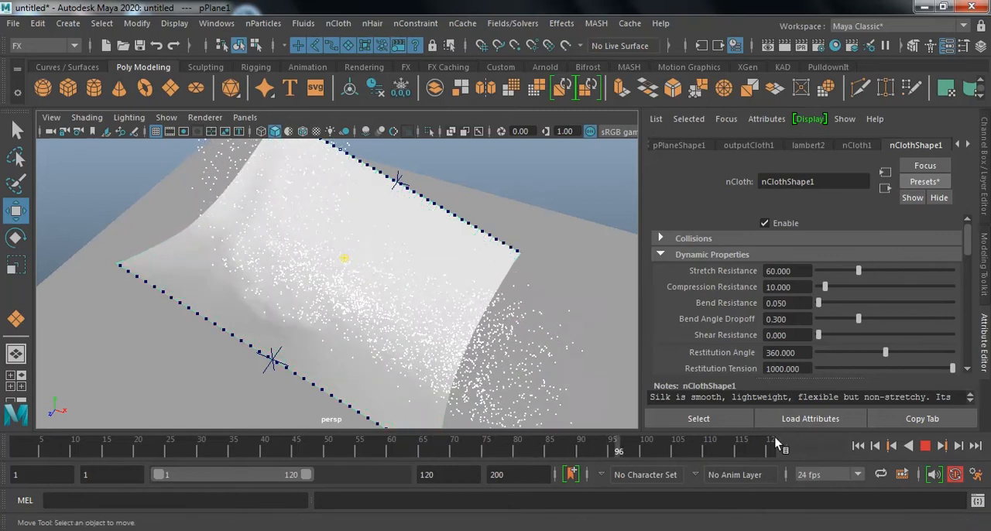
click(926, 448)
alt+middle_drag(505, 313, 505, 314)
alt+right_drag(505, 316, 639, 352)
alt+drag(639, 352, 516, 311)
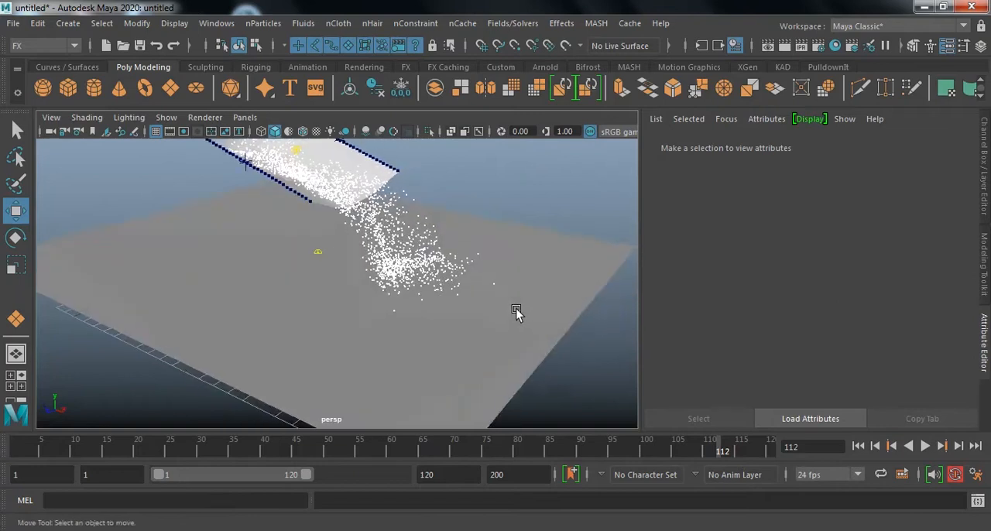
alt+middle_drag(516, 311, 424, 311)
alt+right_drag(424, 311, 516, 327)
alt+drag(516, 327, 510, 302)
alt+middle_drag(511, 302, 514, 334)
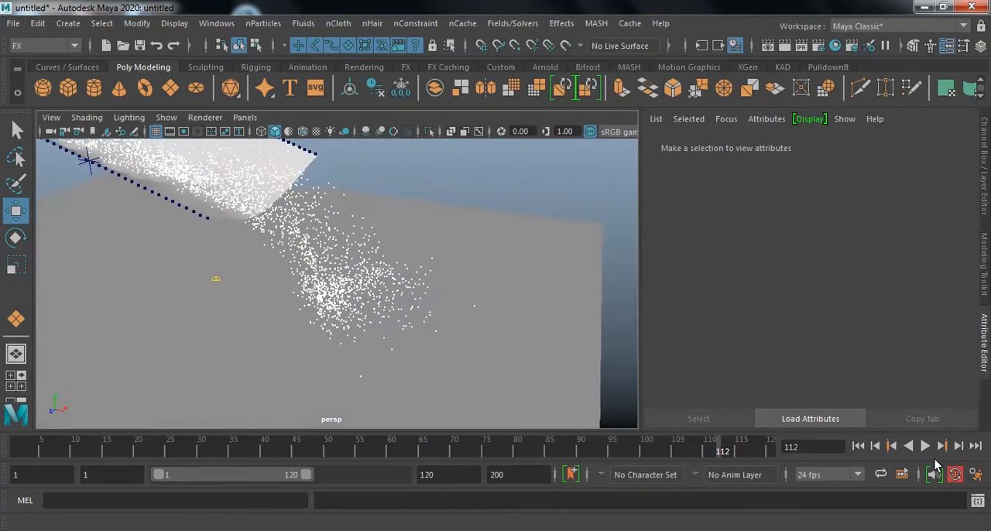
Replay the simulation to about frame 82 and inspect how the dense particles fall and slide over the silk cloth.
click(926, 449)
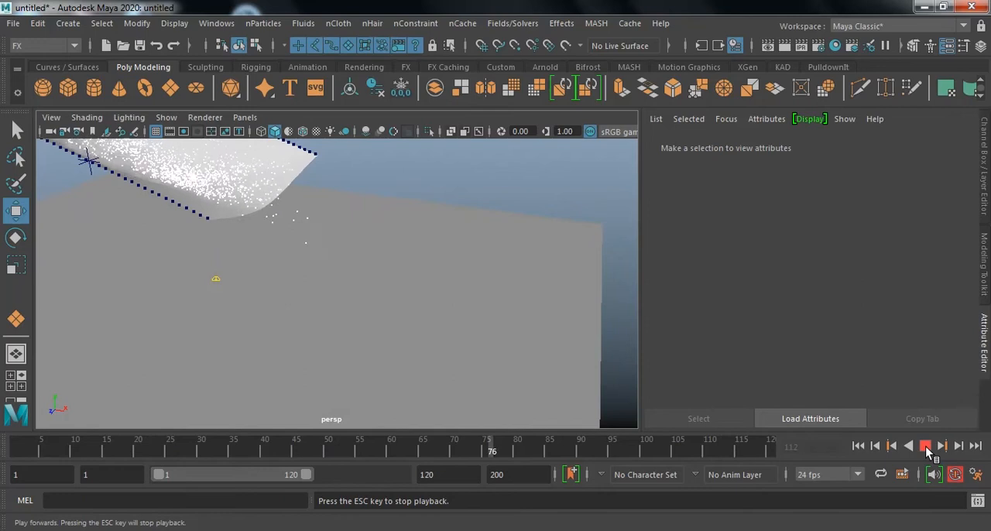
click(926, 447)
alt+drag(365, 270, 312, 291)
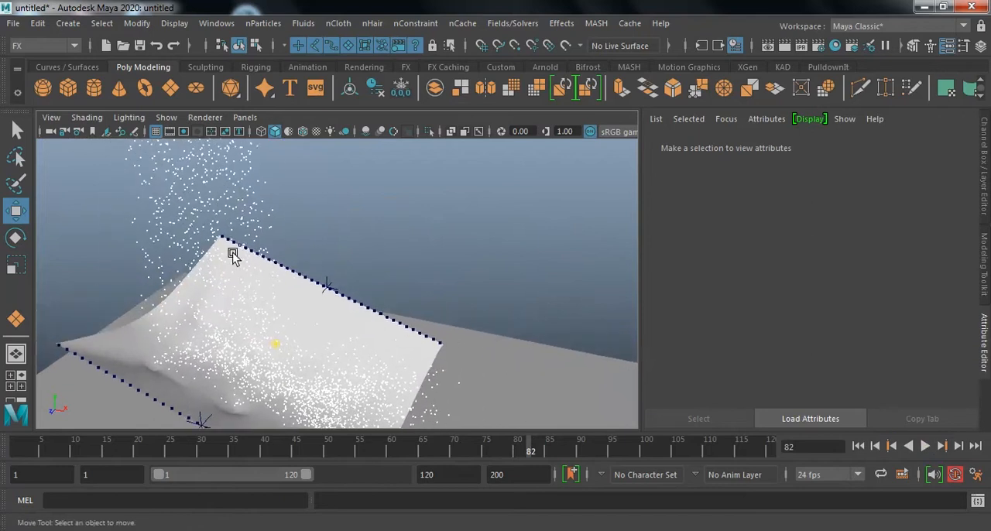
Select the falling nParticles and set their emitter's rate to 100 particles per second.
click(255, 209)
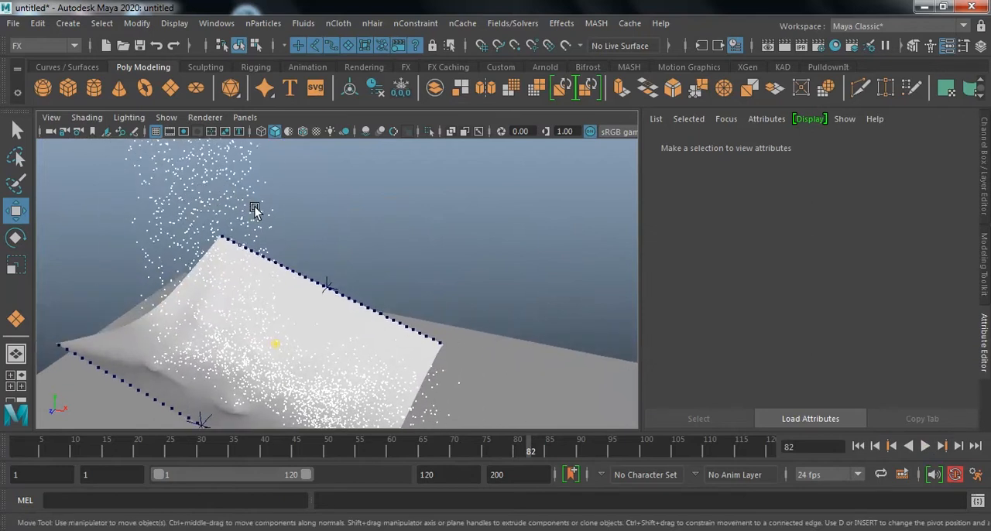
key(ctrl+a)
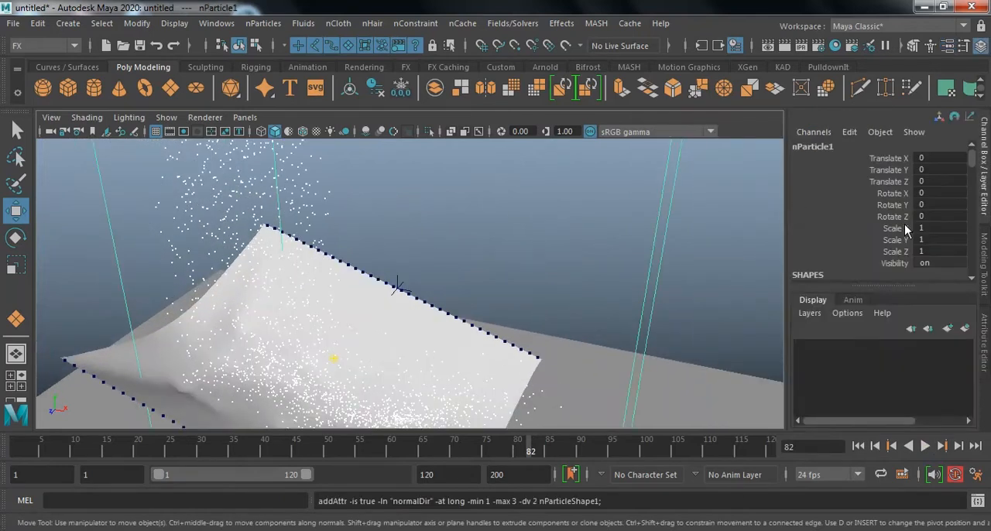
scroll(905, 224, down, 3)
scroll(905, 224, down, 2)
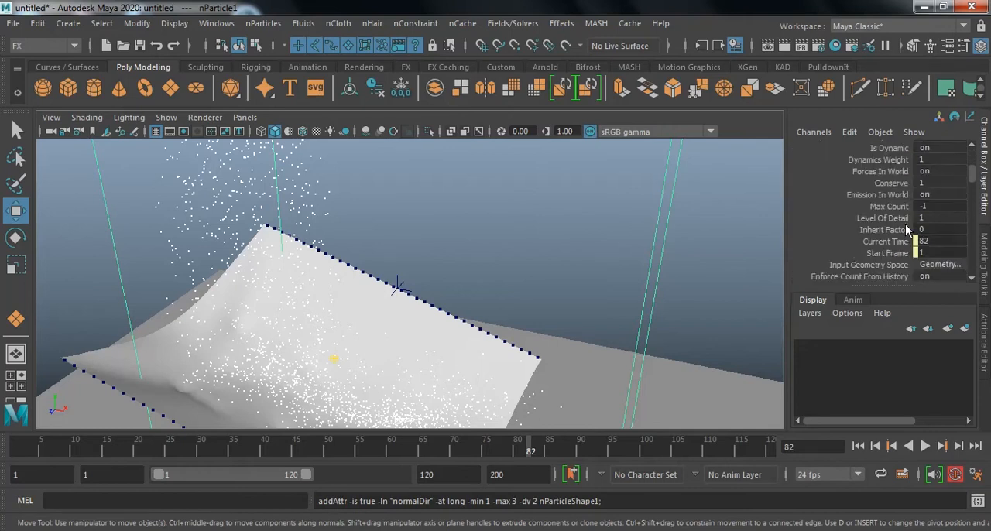
key(ctrl+a)
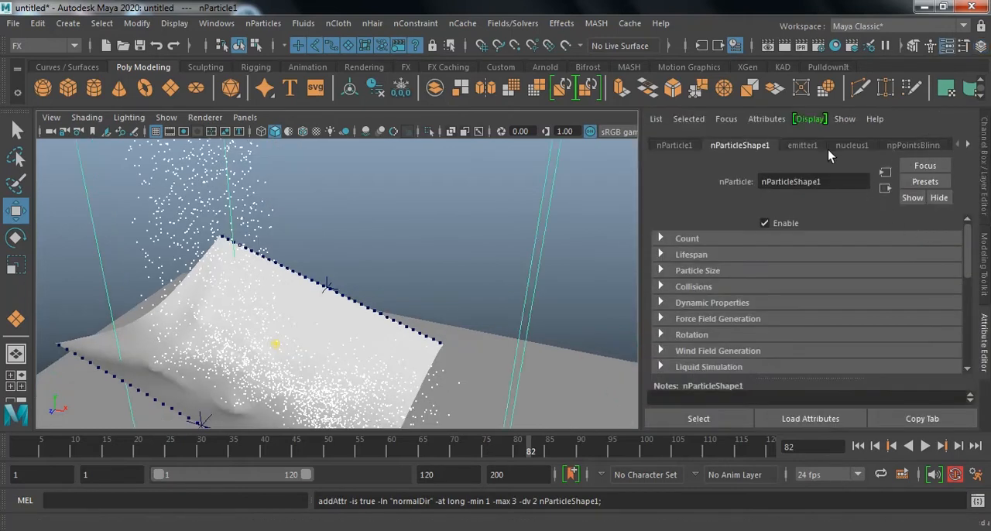
click(802, 145)
scroll(842, 289, down, 2)
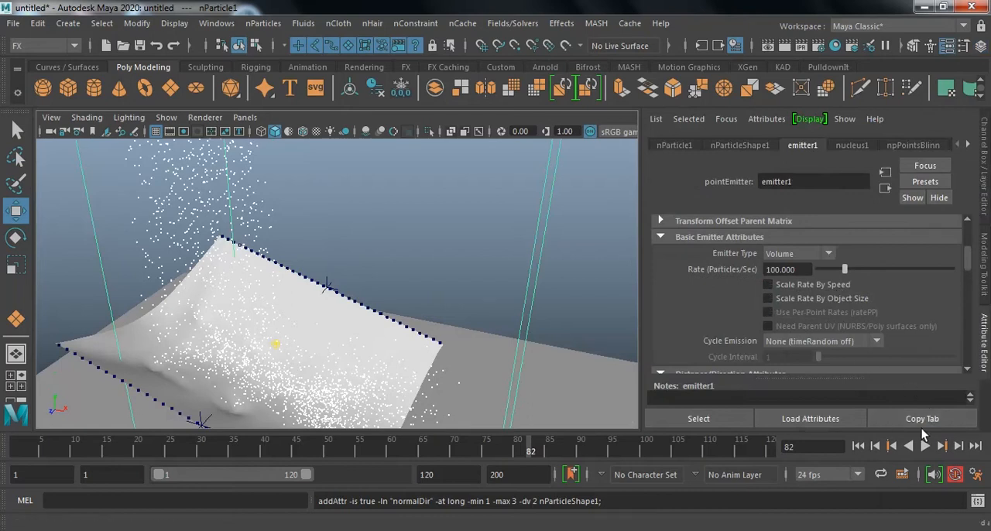
Replay the simulation from frame 1 to about frame 82 and check the particle density on the cloth.
click(857, 445)
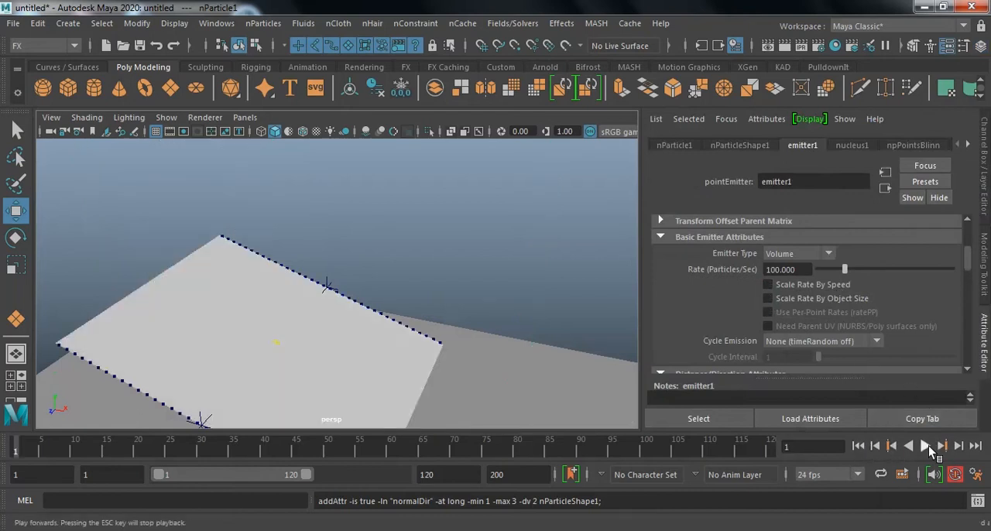
click(927, 446)
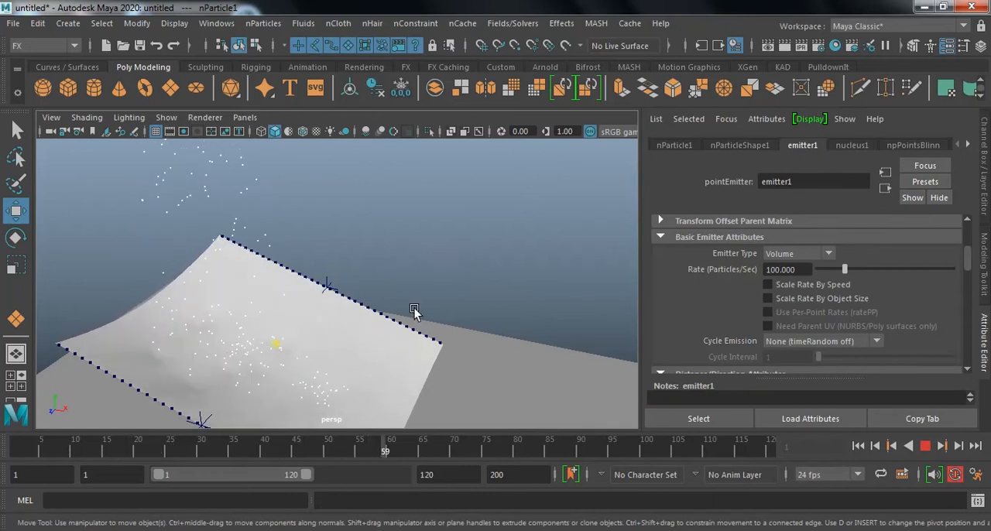
click(924, 445)
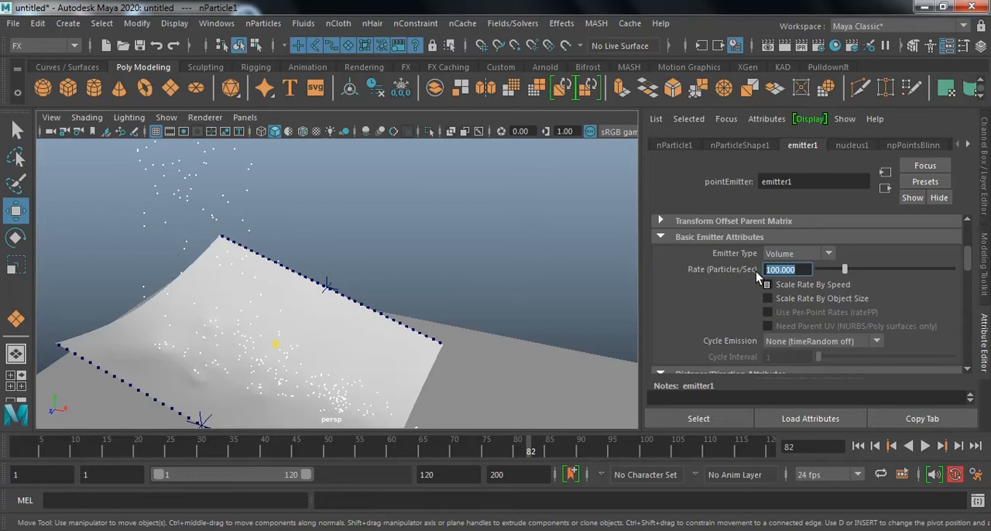
Set the emitter's rate to 10 particles per second and replay the simulation from the first frame.
text(10)
key(Return)
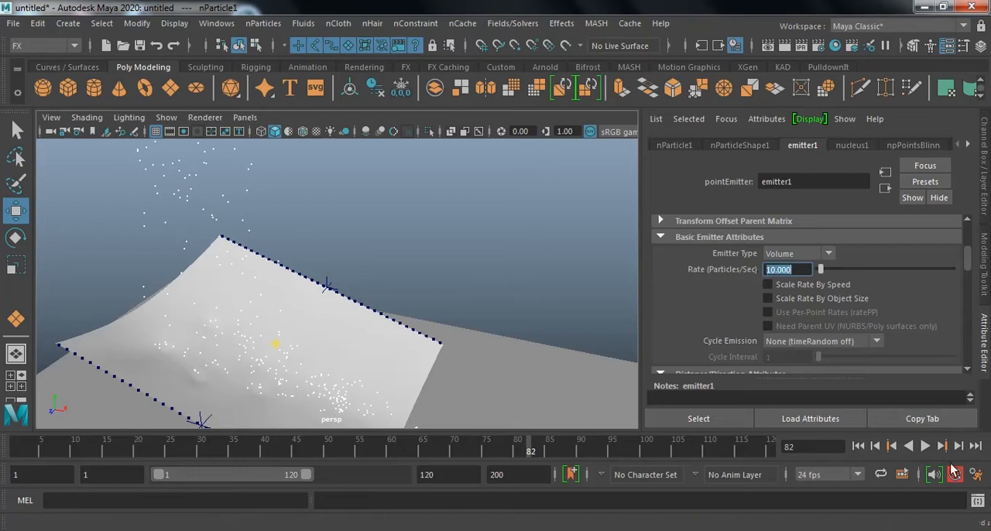
click(861, 448)
click(925, 447)
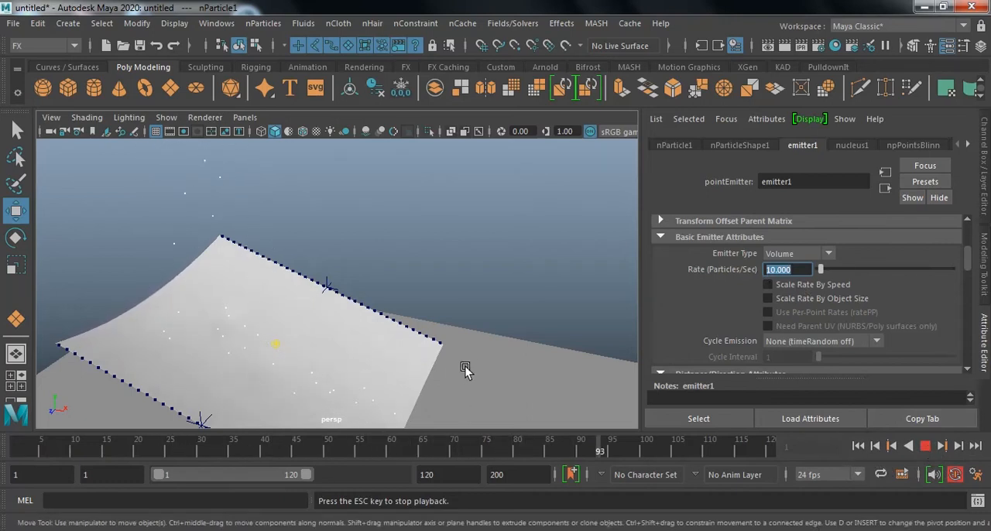
click(924, 447)
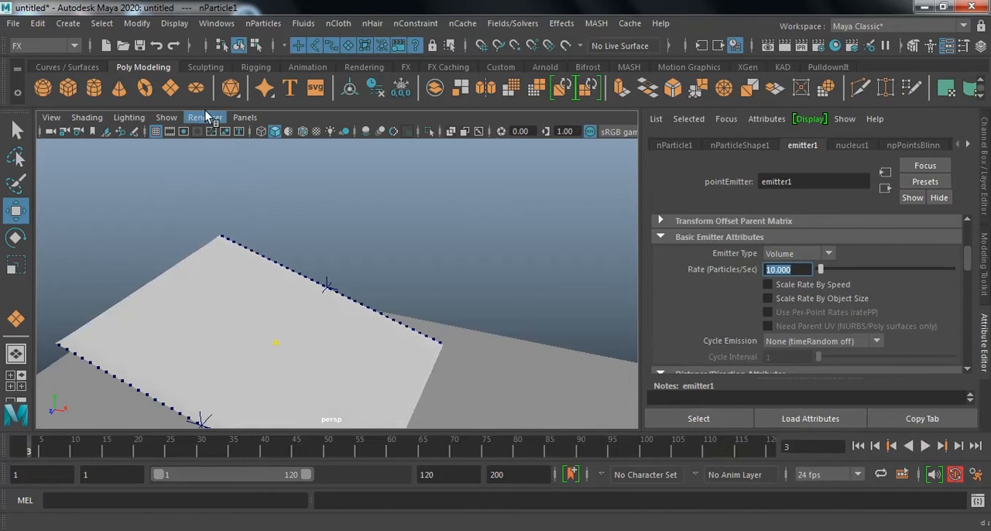
Select nucleus1 in the Outliner and set its gravity to 980.
click(224, 26)
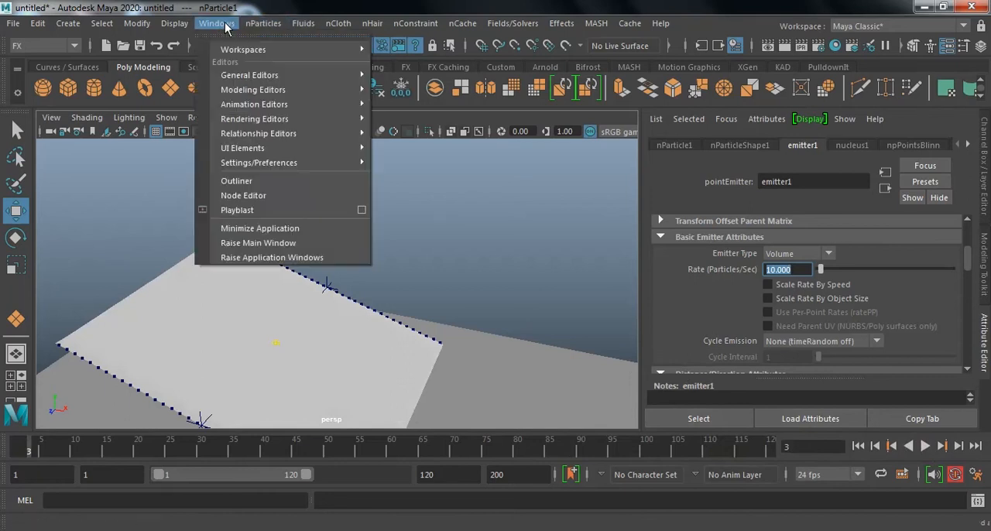
click(251, 180)
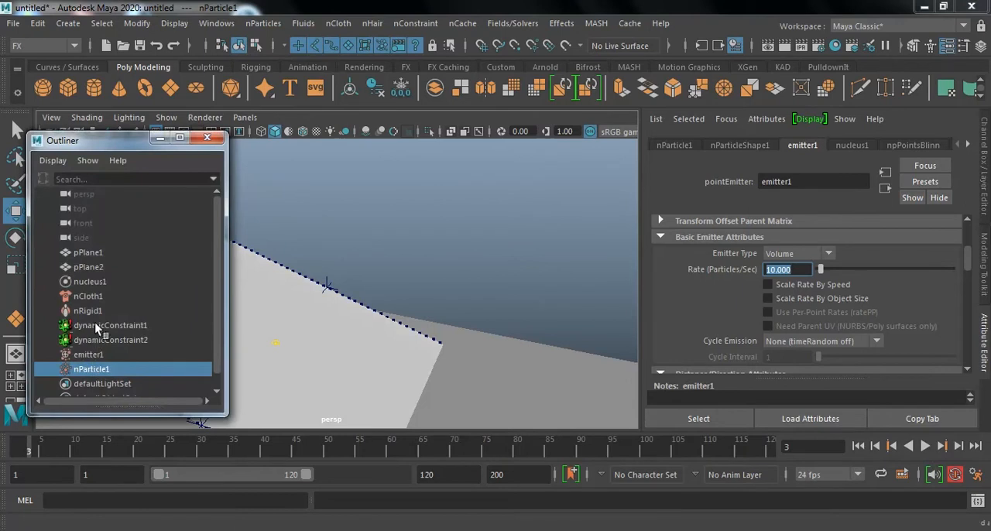
click(82, 284)
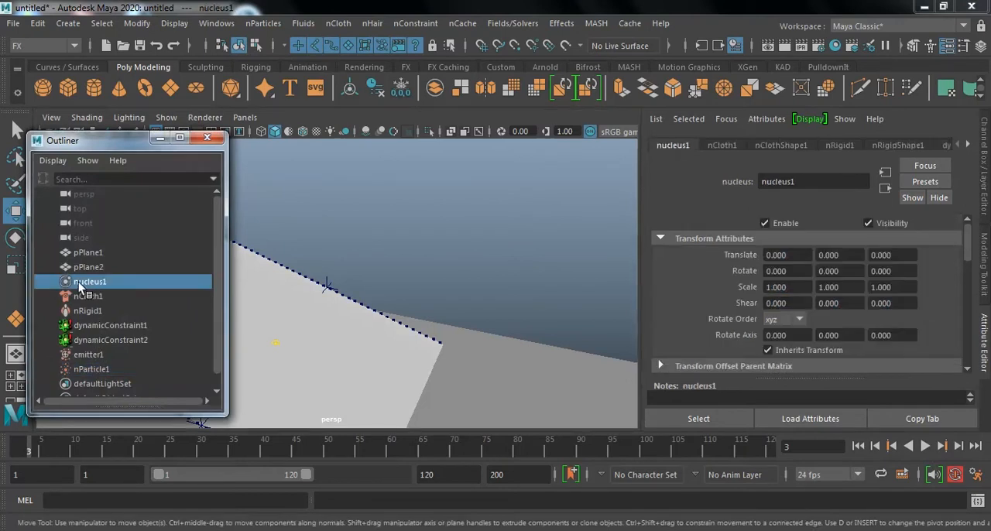
scroll(904, 254, down, 5)
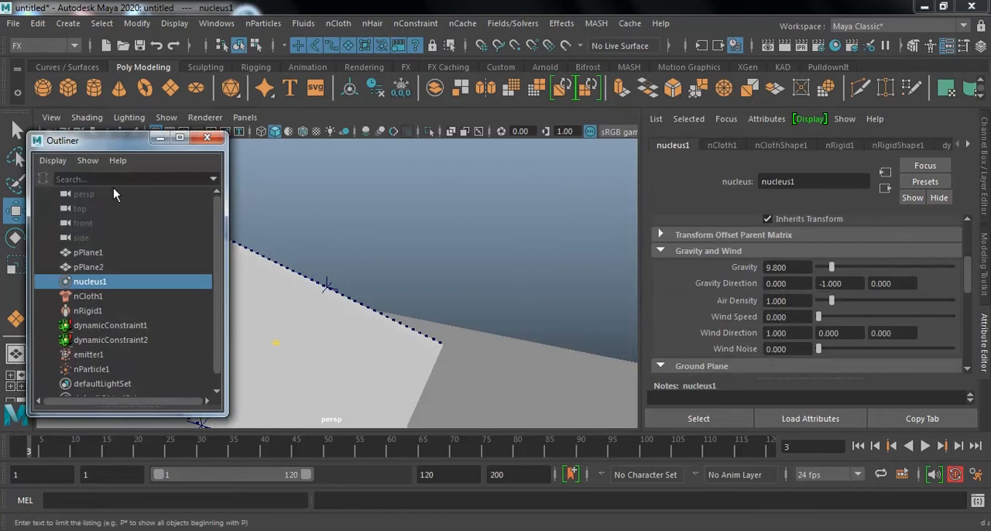
click(159, 138)
drag(812, 268, 756, 267)
text(980)
key(Return)
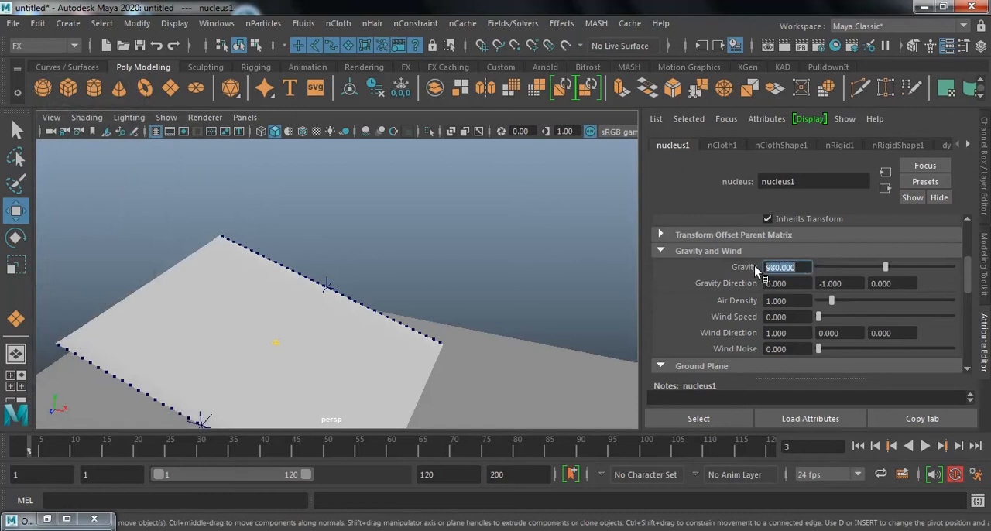
Replay the simulation from frame 1 to about frame 38 and inspect how the cloth and particles react to the stronger gravity.
click(457, 233)
key(alt+v)
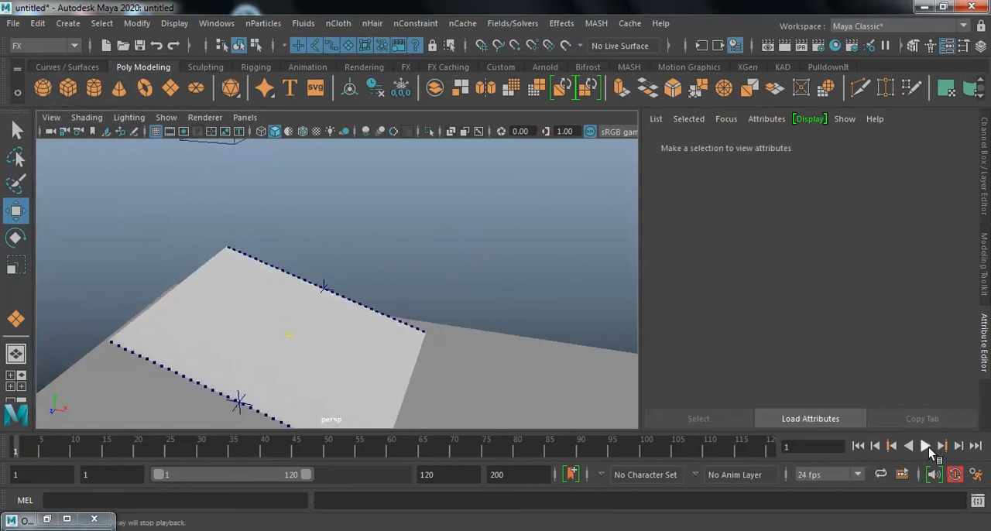
click(925, 446)
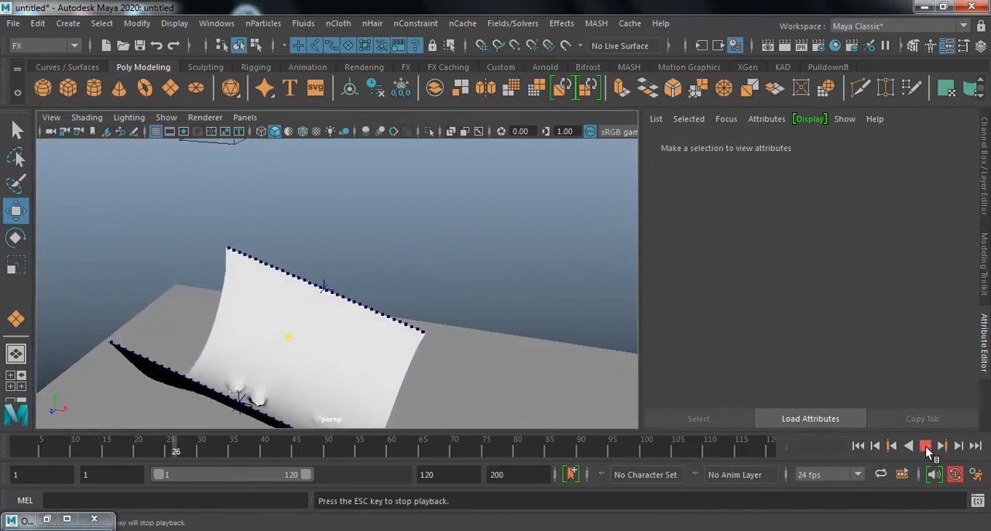
click(925, 447)
alt+drag(405, 376, 432, 358)
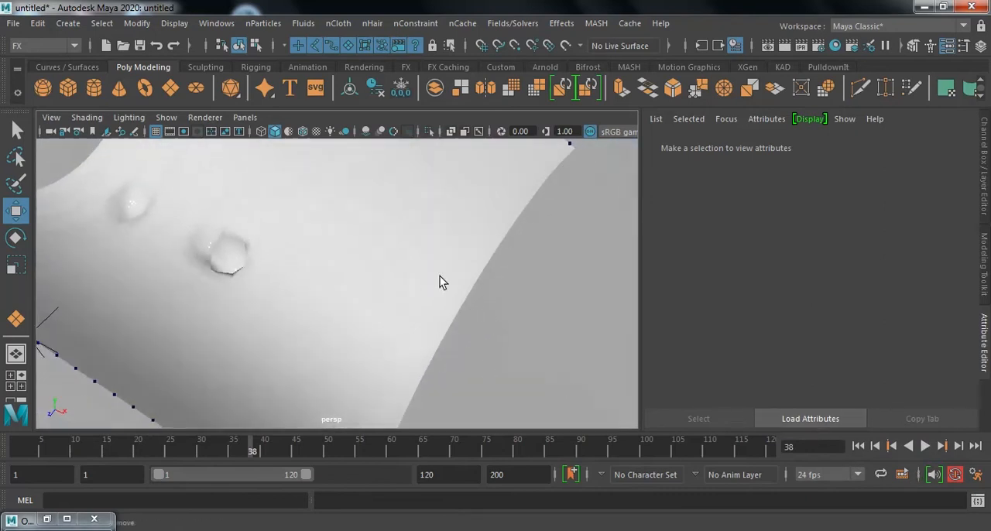
alt+right_drag(425, 282, 229, 247)
alt+drag(324, 257, 407, 280)
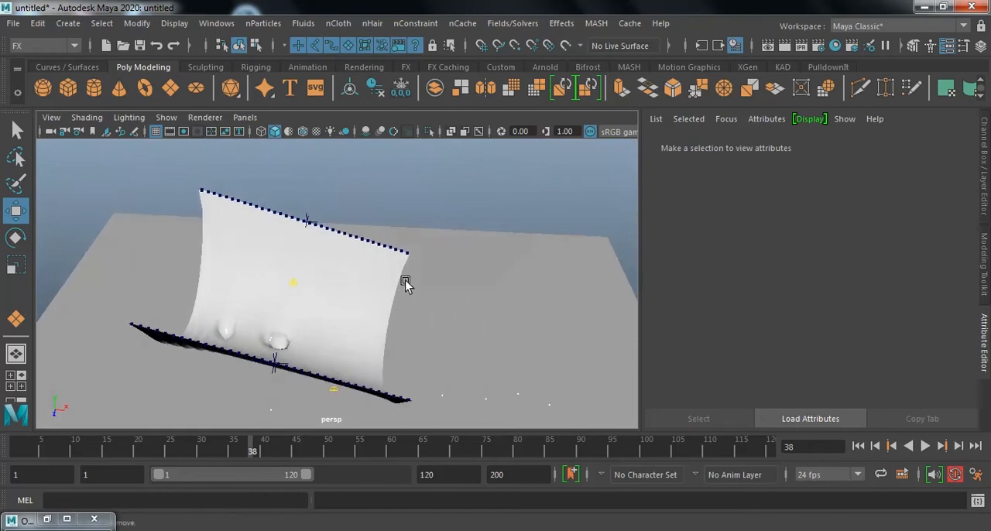
Reselect nucleus1 in the Outliner and set its gravity to 98.
click(47, 519)
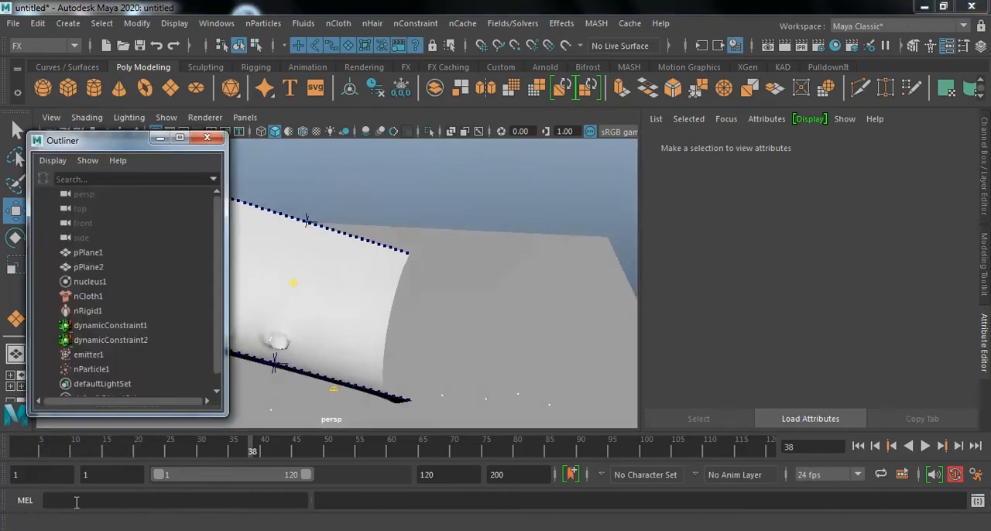
click(106, 281)
click(789, 268)
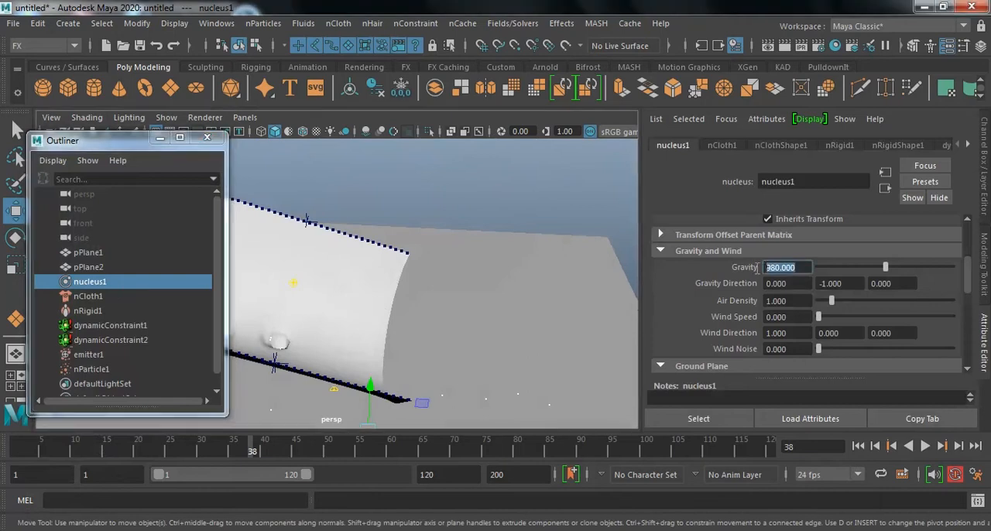
text(98)
key(Return)
click(159, 137)
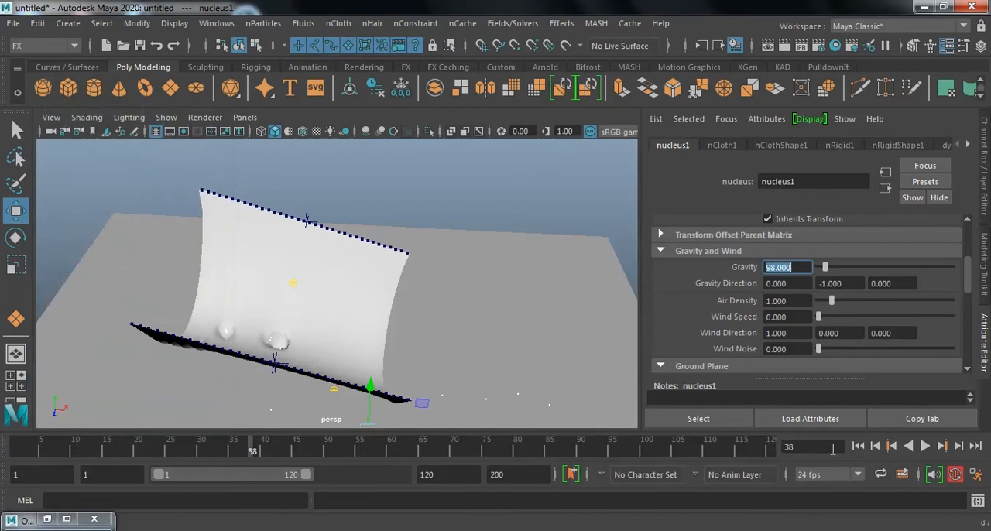
Replay the simulation from the first frame to about frame 34 and inspect the cloth's sag and the particle motion.
click(857, 445)
click(925, 446)
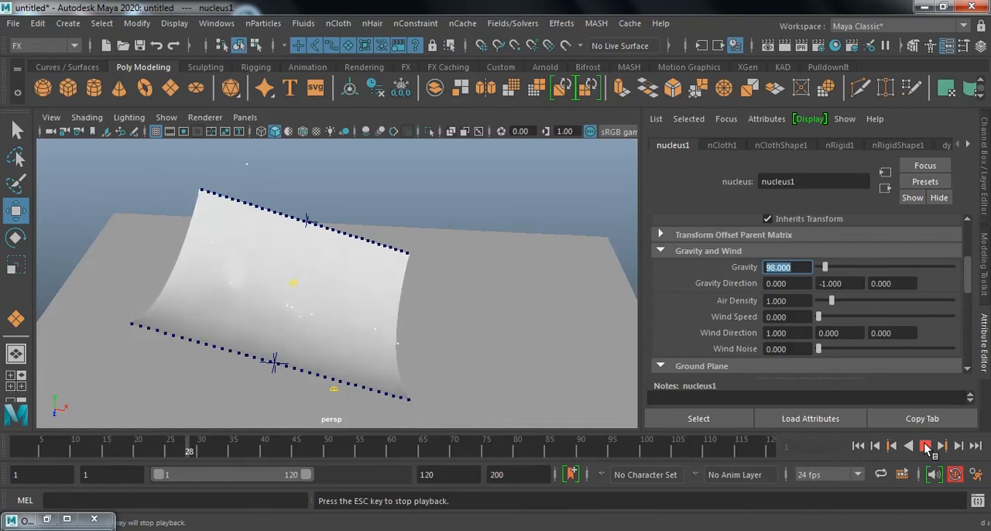
click(926, 447)
alt+drag(393, 274, 376, 232)
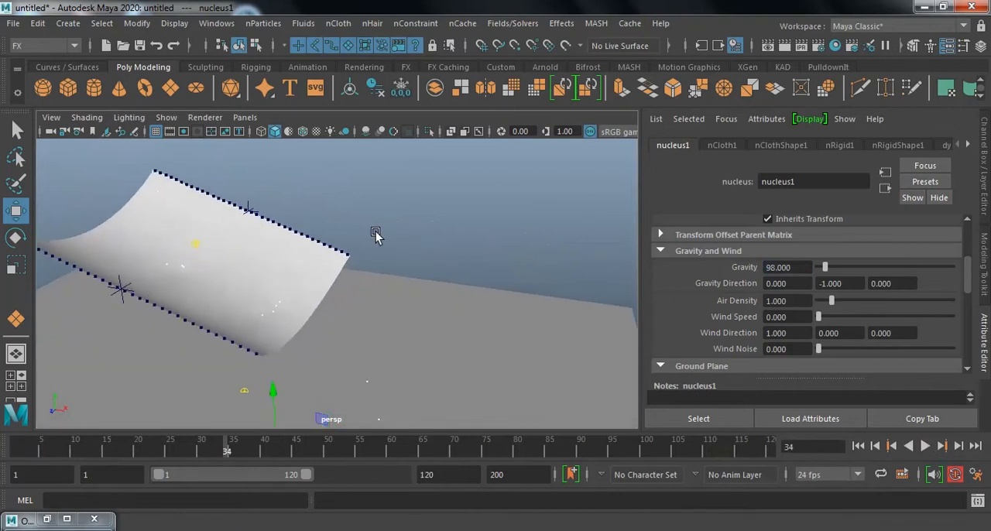
Create a polygon cube beside the cloth, about 0.6 wide, 2.2 high and 2.5 deep.
click(68, 89)
mouse_move(542, 323)
alt+mouse_down()
mouse_move(530, 333)
mouse_move(537, 363)
mouse_move(542, 305)
alt+mouse_up()
drag(550, 260, 568, 167)
alt+drag(507, 252, 573, 243)
Set the new cube's width, height and depth to 1.
key(ctrl+a)
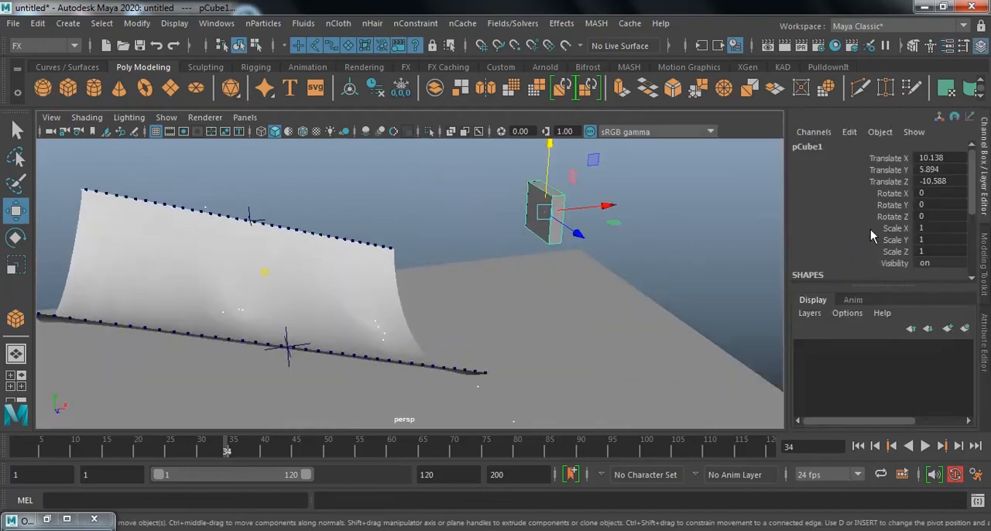
scroll(867, 239, down, 3)
drag(950, 200, 953, 219)
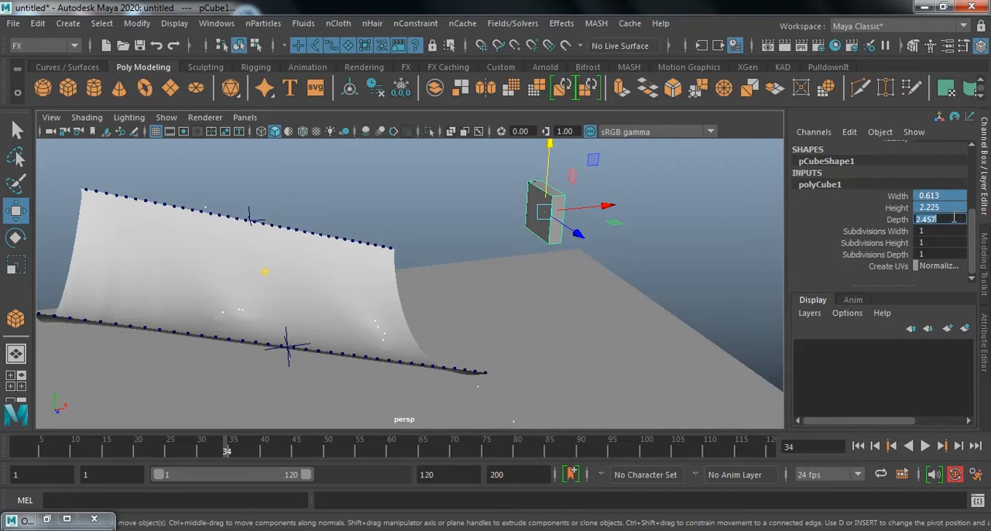
key(Return)
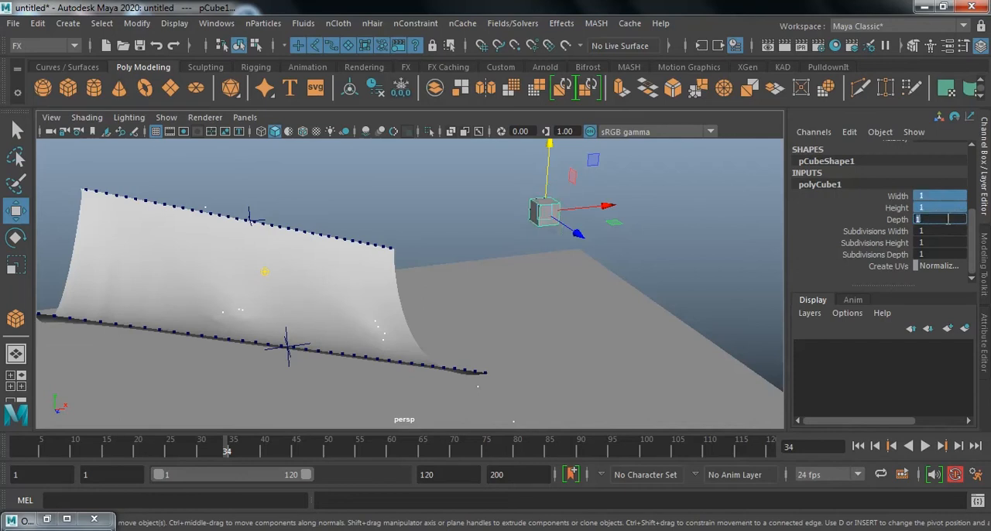
click(642, 235)
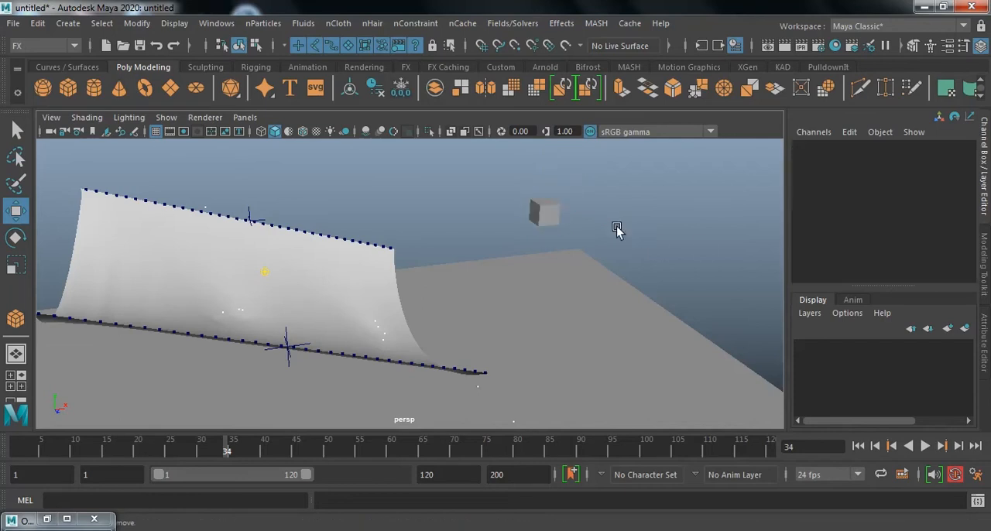
Select the cube together with the nParticles and apply the Instancer so cubes replace the point particles.
click(545, 192)
alt+drag(534, 259, 409, 234)
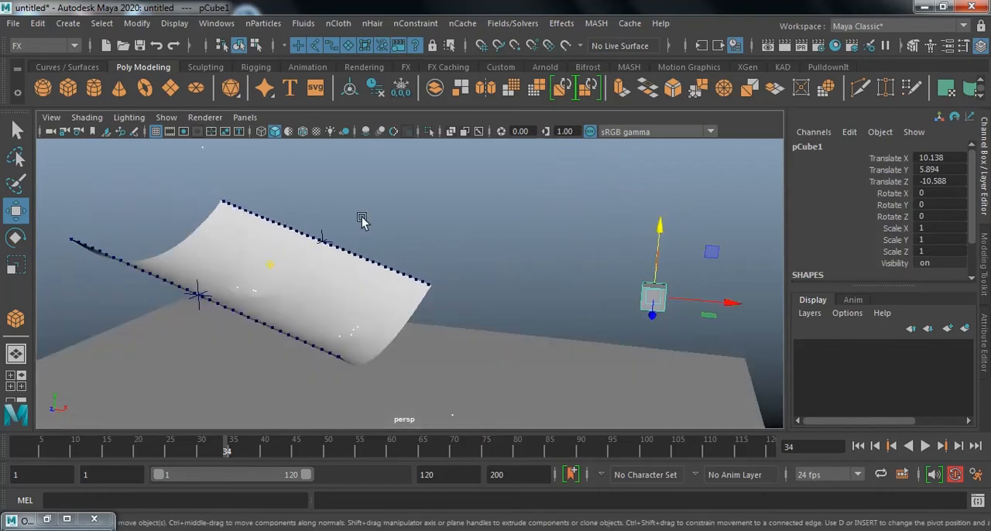
shift+click(204, 147)
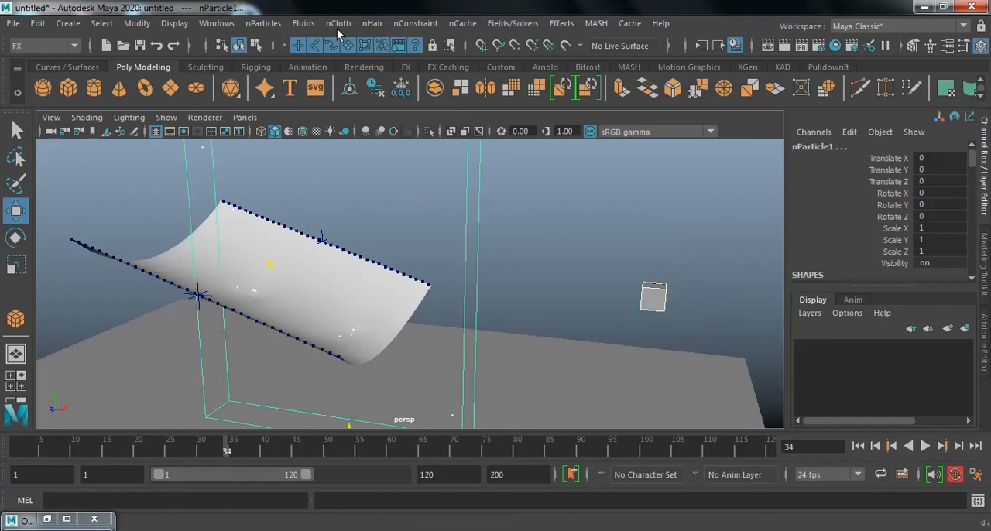
click(267, 25)
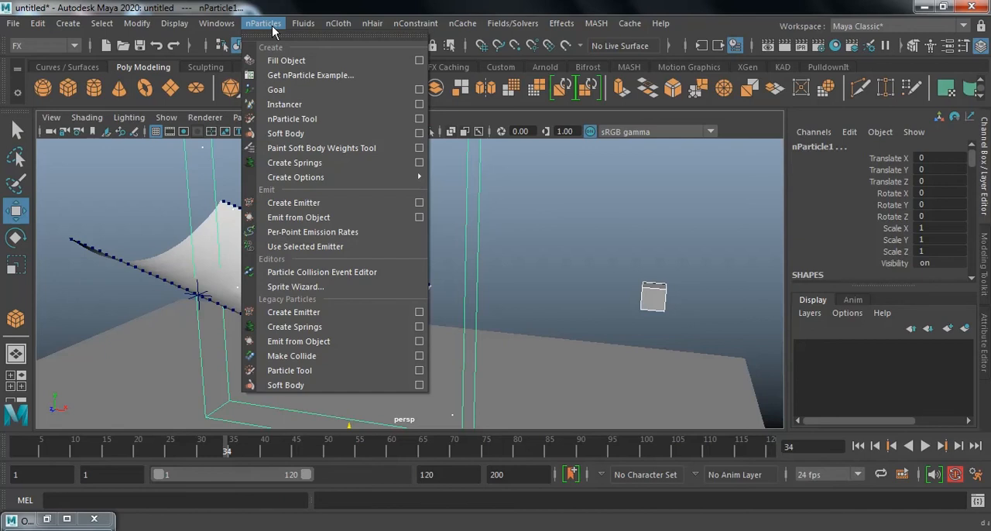
click(321, 105)
click(560, 213)
alt+drag(585, 236, 534, 268)
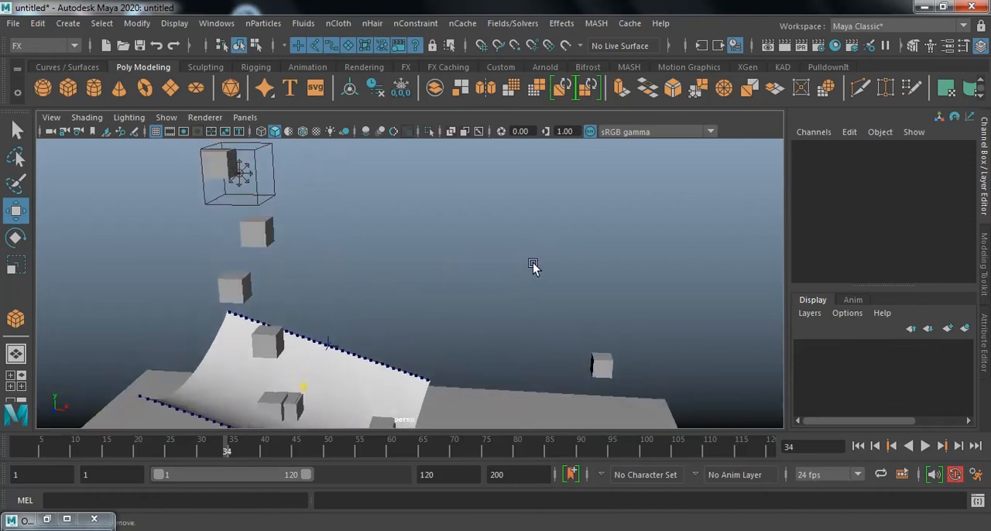
Select the nParticle object and frame it in the perspective view.
click(46, 518)
scroll(148, 312, down, 1)
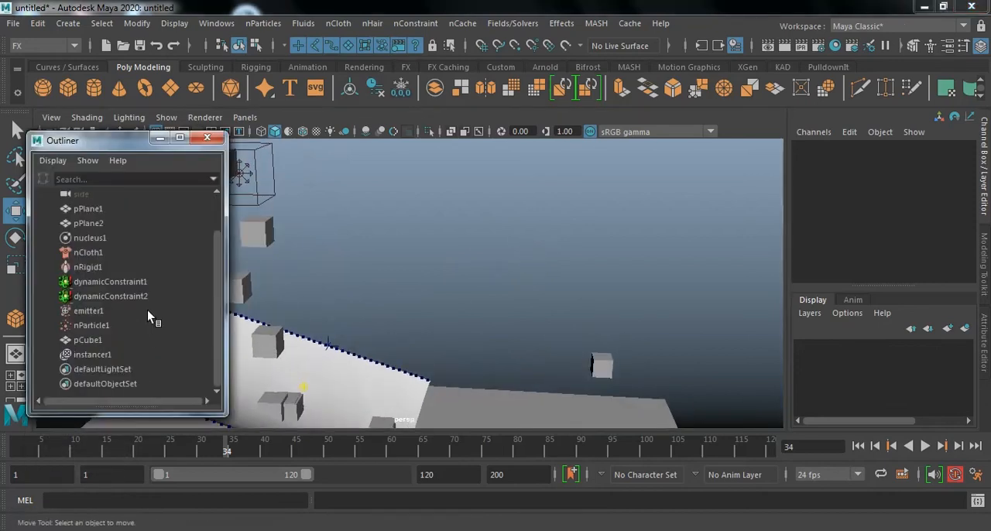
click(111, 327)
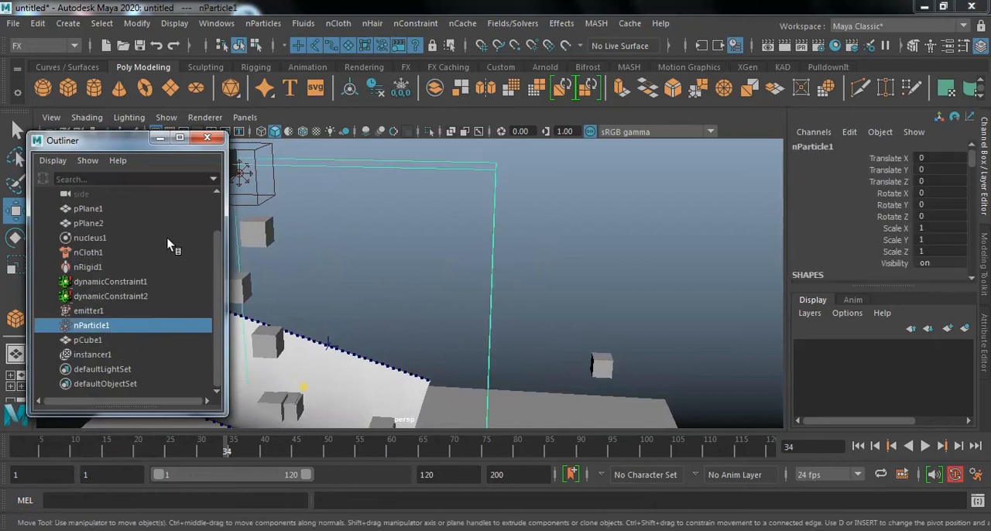
click(160, 140)
key(f)
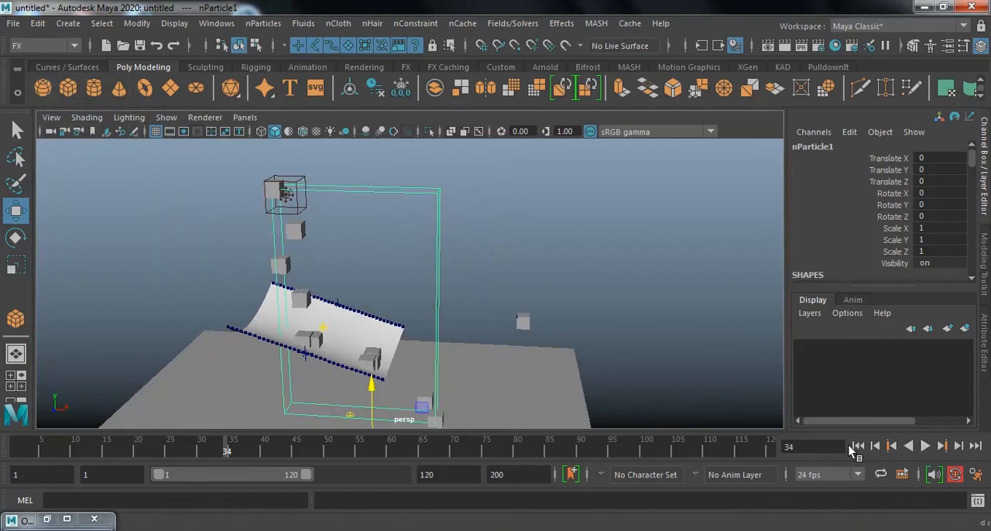
Replay the simulation from the first frame and inspect the instanced cubes falling onto the cloth from several angles.
click(858, 446)
click(924, 446)
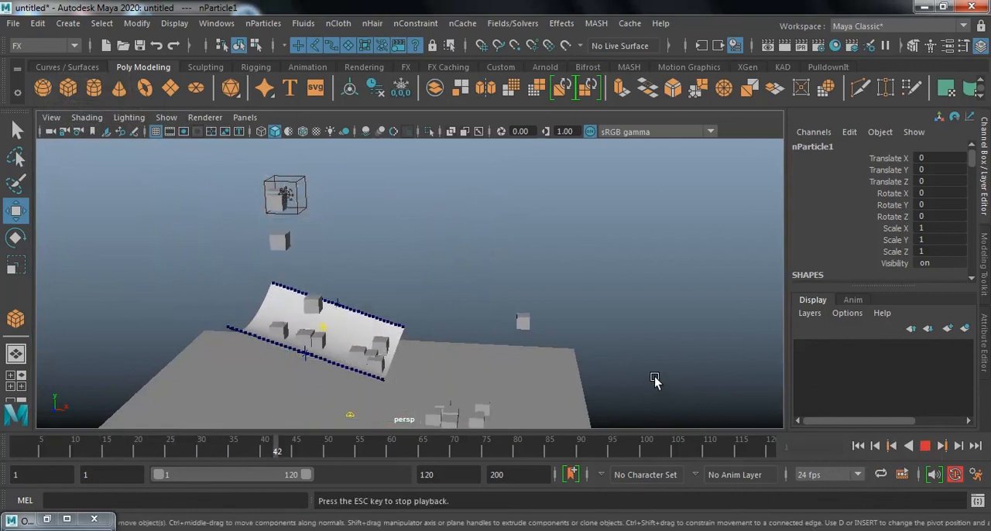
alt+drag(534, 246, 498, 281)
alt+right_drag(518, 282, 650, 284)
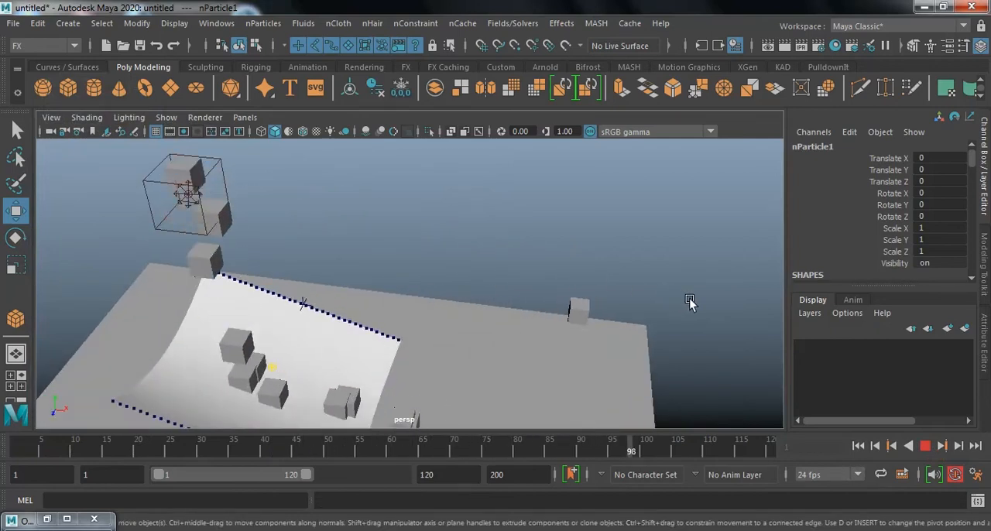
click(927, 447)
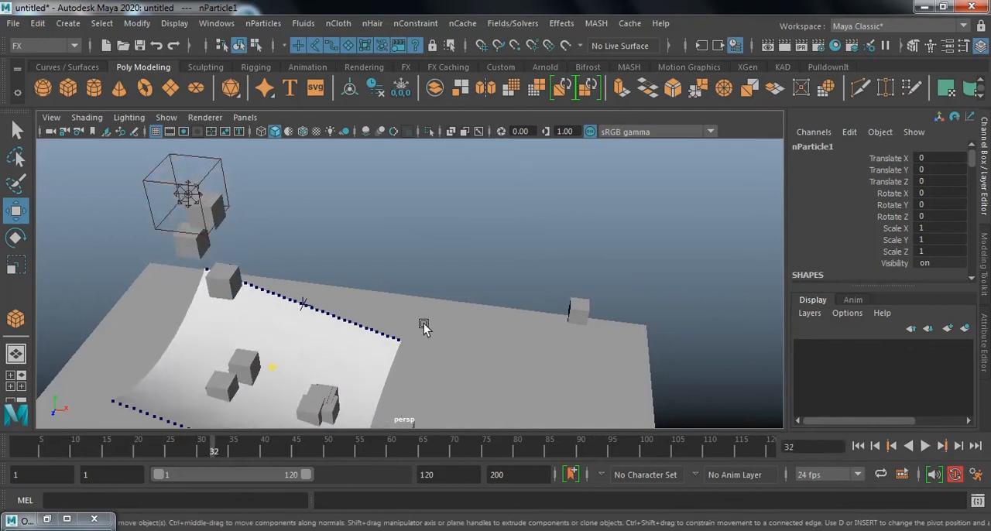
alt+right_drag(339, 297, 434, 301)
alt+drag(435, 302, 458, 255)
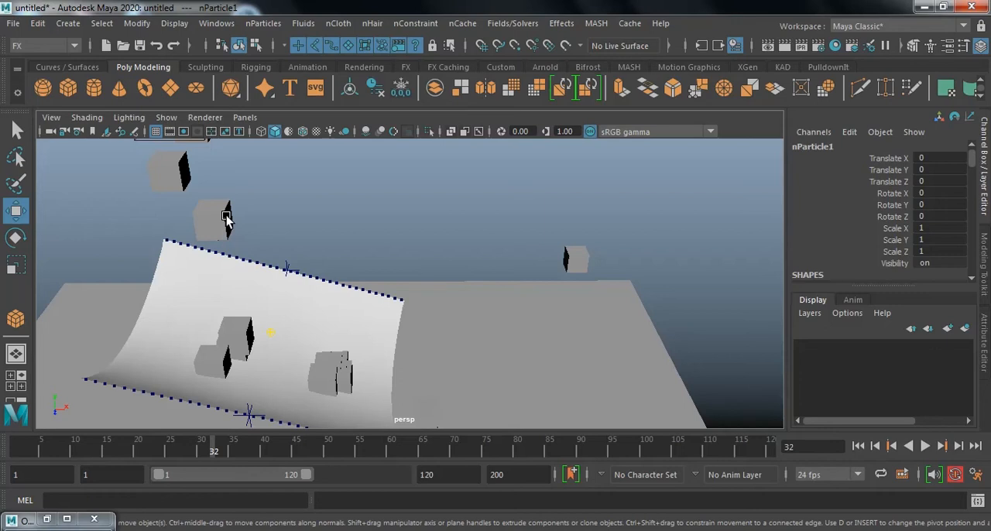
alt+drag(719, 311, 623, 315)
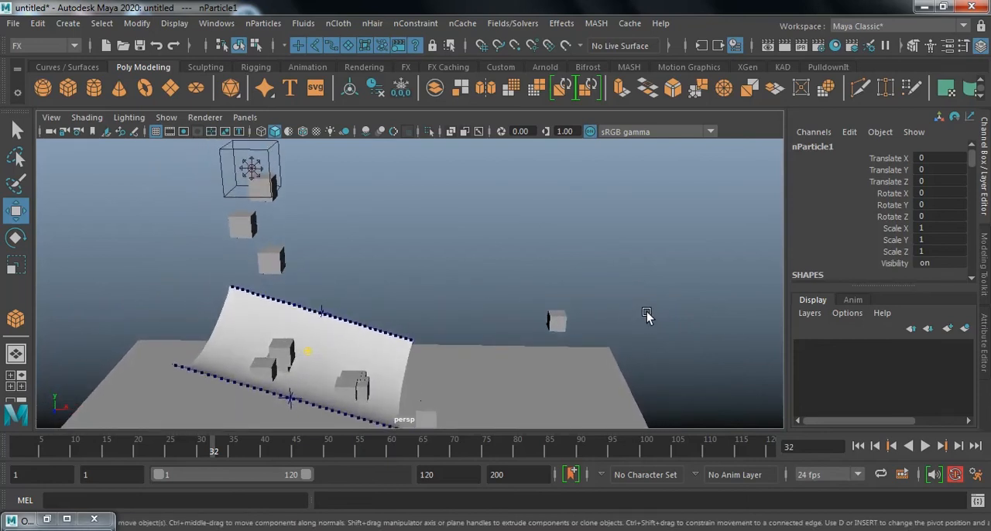
alt+drag(611, 312, 614, 287)
alt+drag(555, 274, 586, 280)
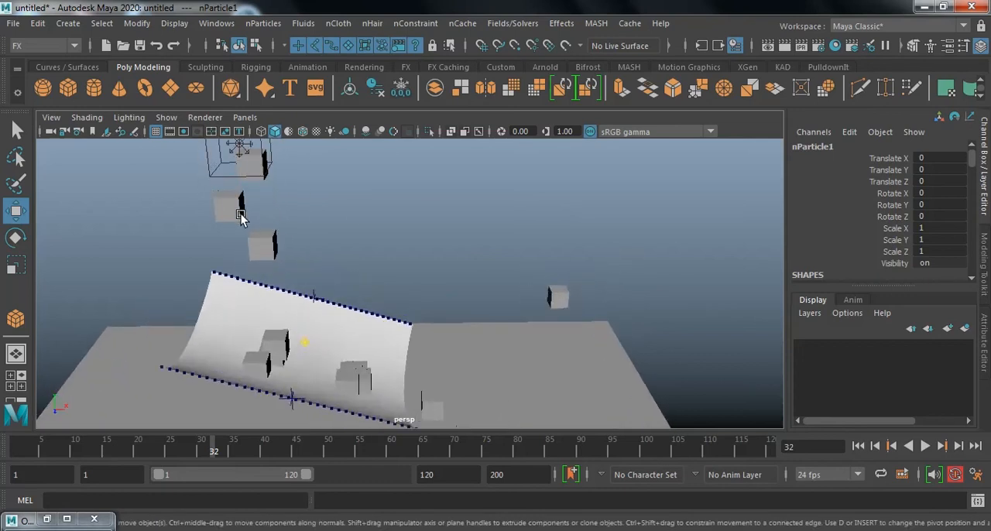
Show the nParticle shape's attributes and expand its Instancer (Geometry Replacement) settings.
click(216, 23)
mouse_move(250, 166)
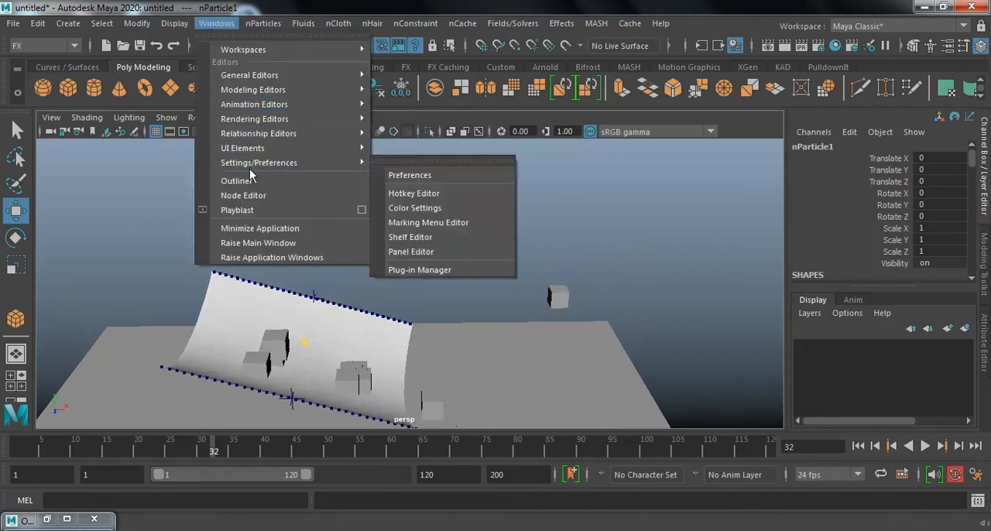
click(237, 180)
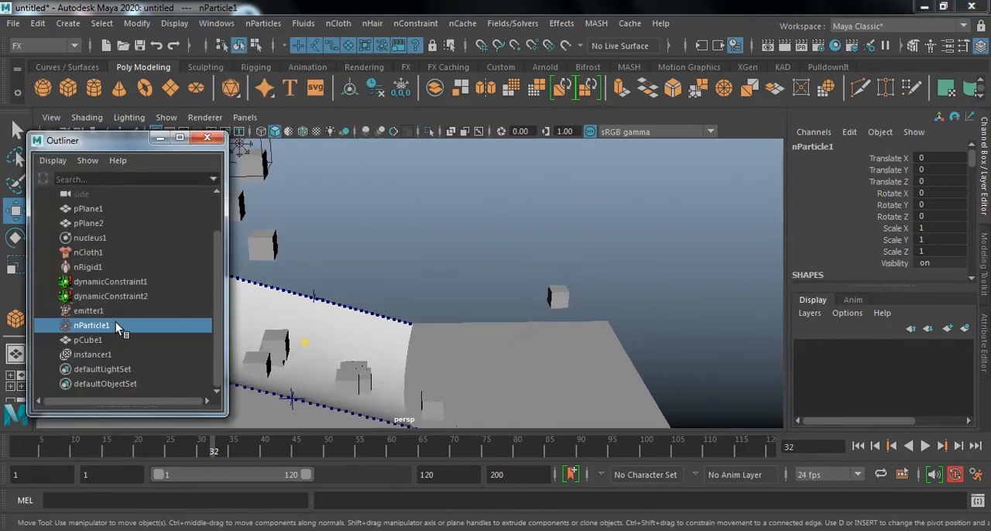
key(ctrl+a)
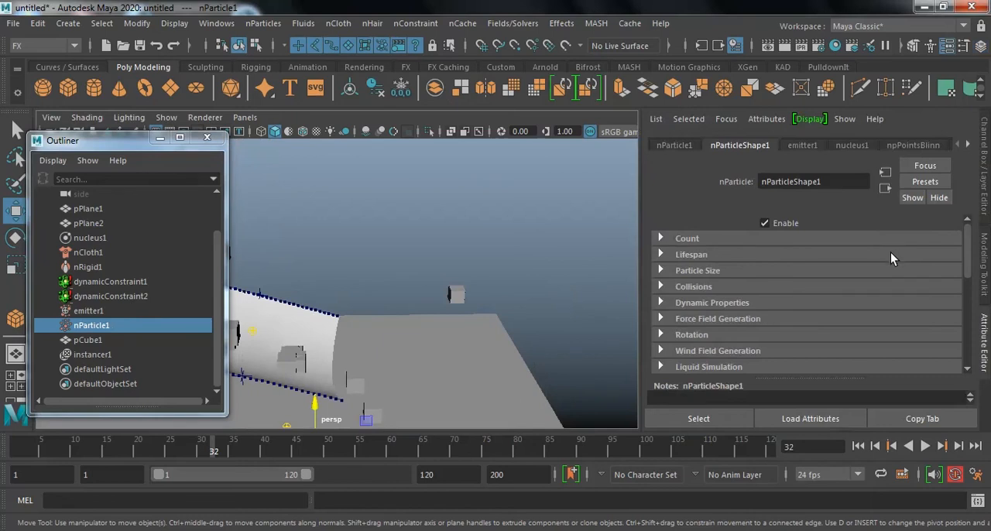
scroll(890, 253, down, 3)
scroll(879, 269, down, 2)
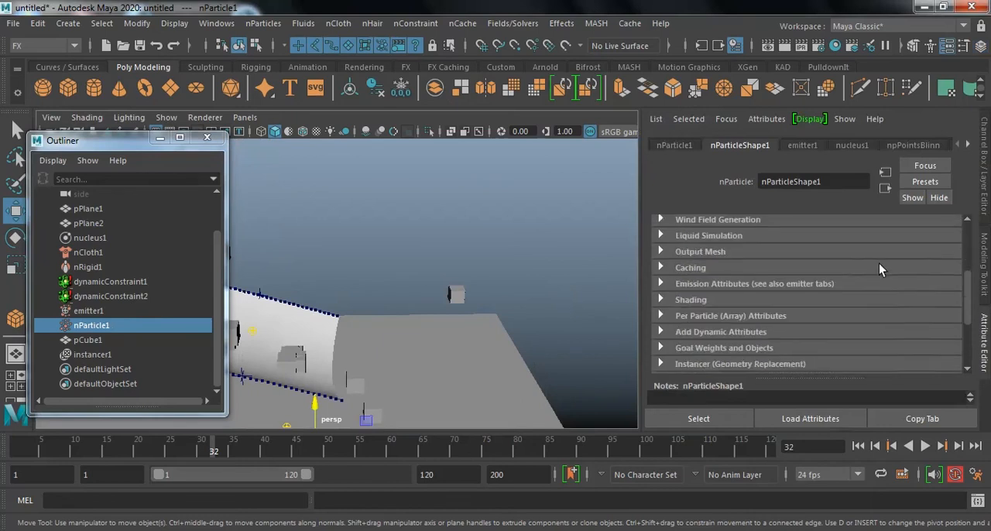
scroll(880, 269, down, 2)
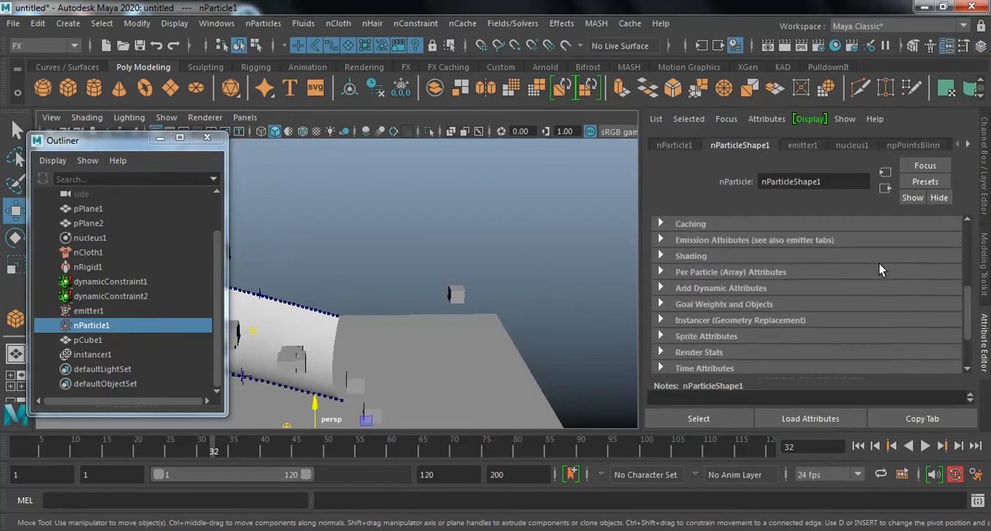
click(724, 321)
In the instancer's rotation options, set Rotation Type to Age, Rotation to Force and Aim Position to Velocity.
scroll(884, 310, down, 4)
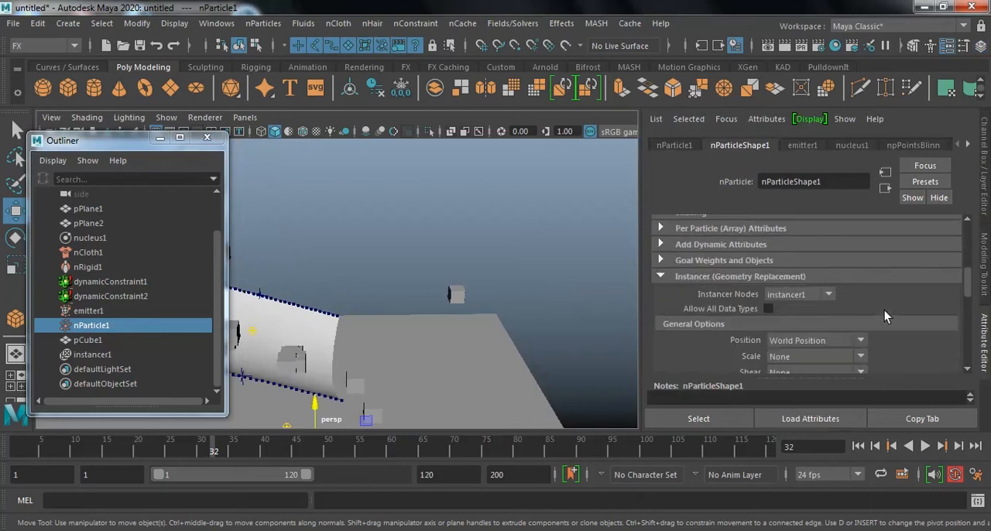
scroll(884, 310, down, 1)
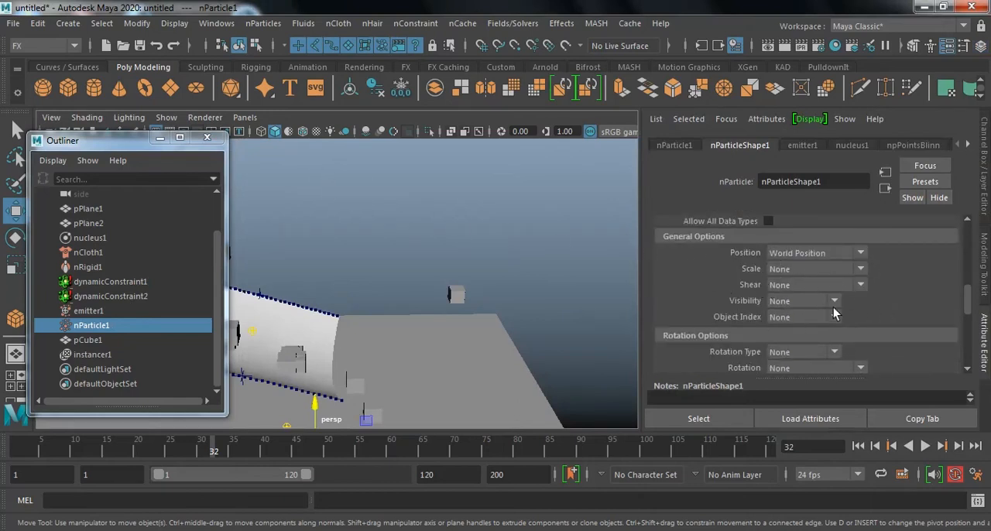
scroll(842, 283, down, 1)
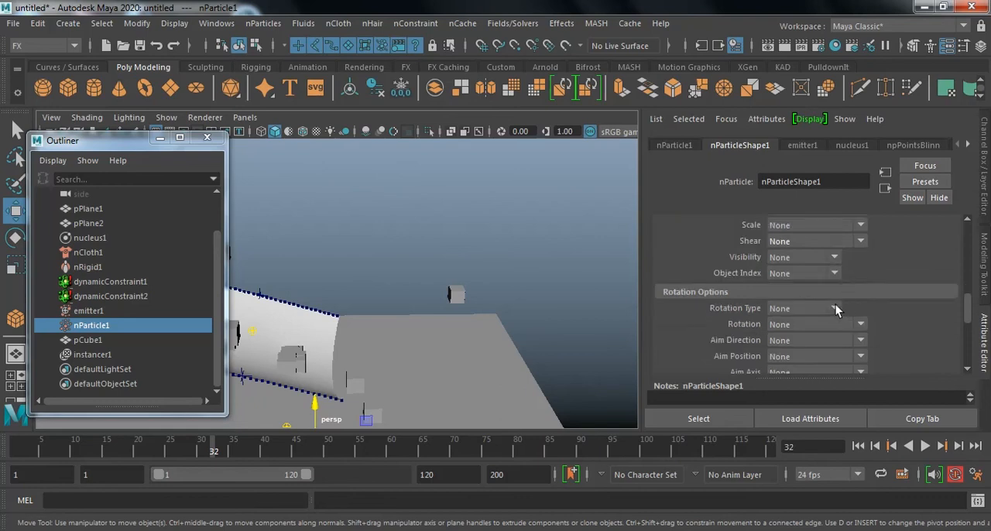
scroll(820, 305, up, 1)
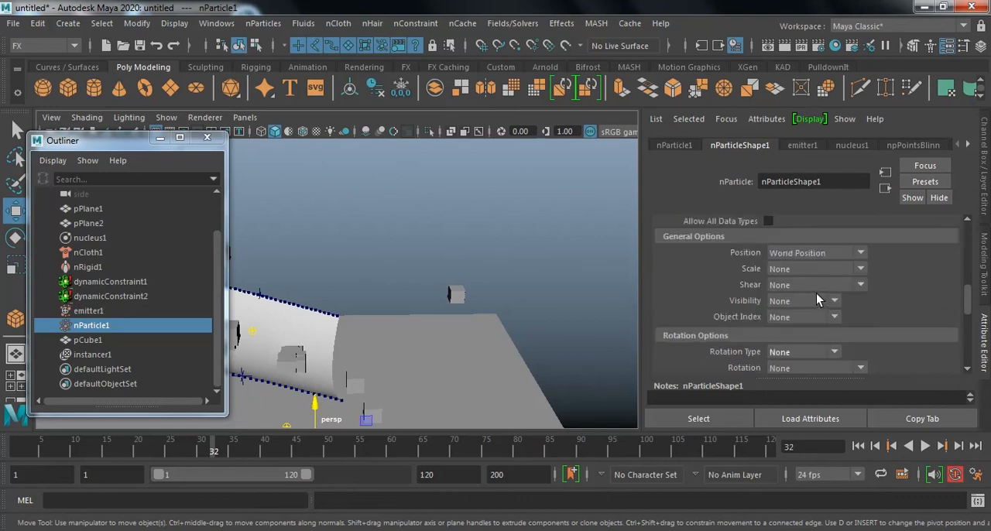
scroll(857, 317, down, 2)
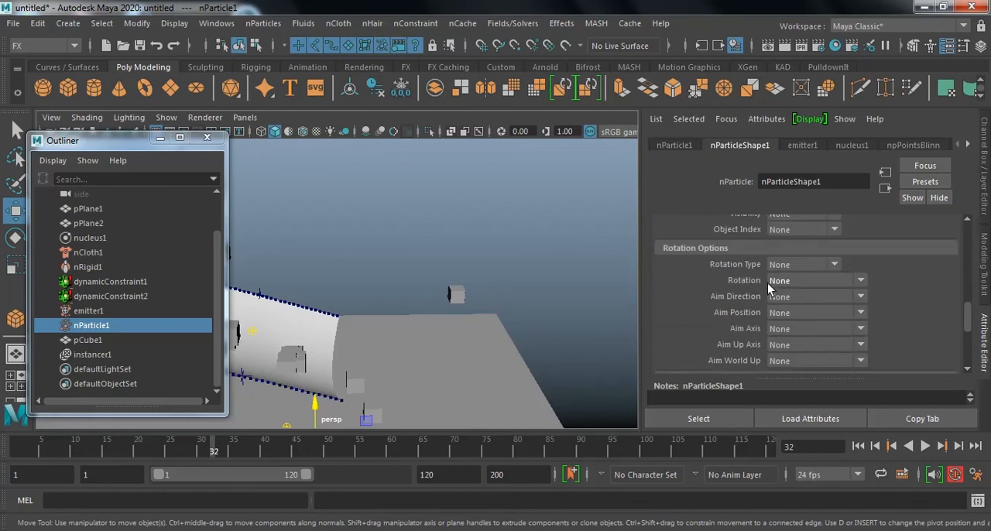
click(787, 267)
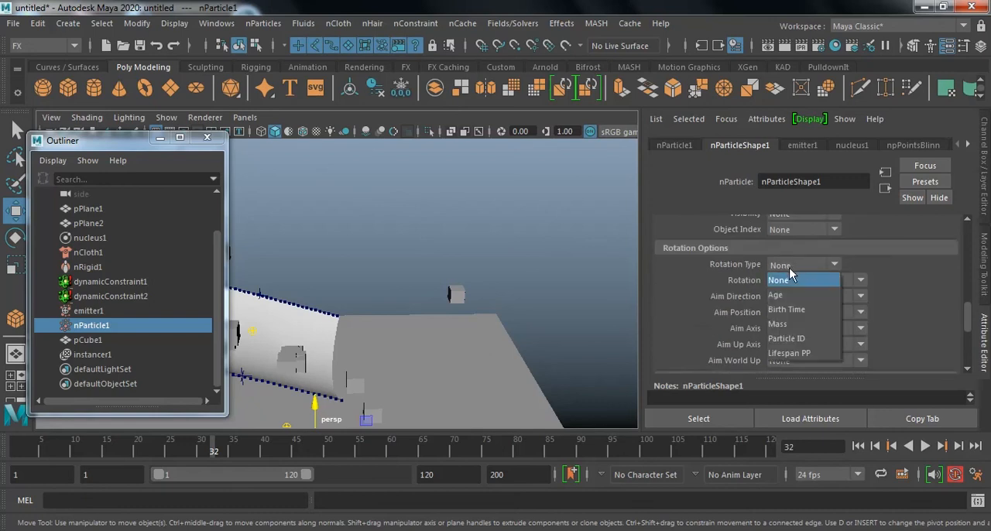
click(811, 296)
click(816, 281)
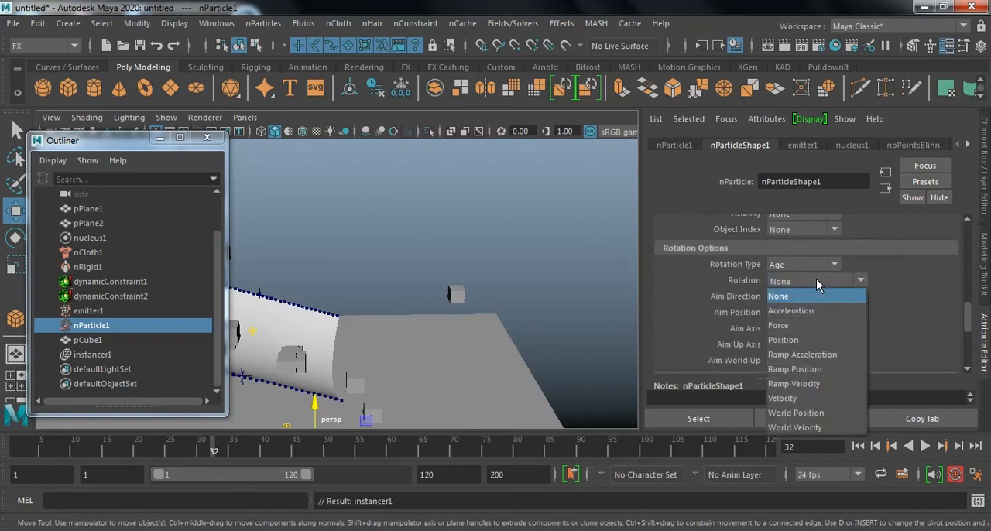
click(815, 325)
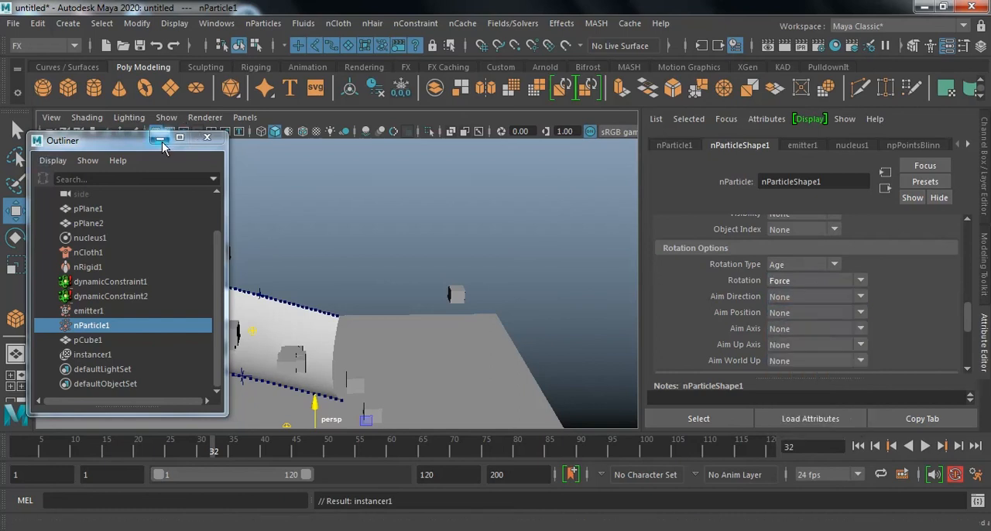
click(797, 312)
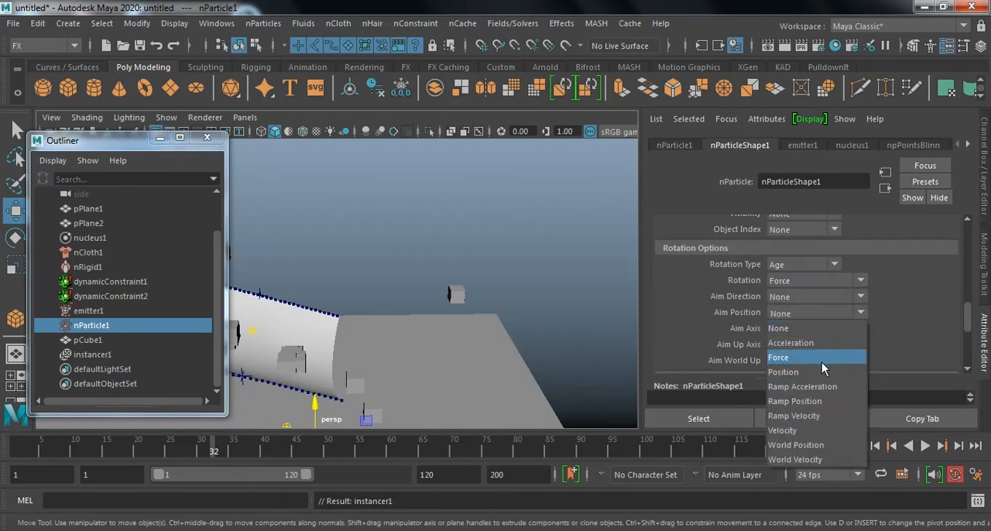
click(828, 428)
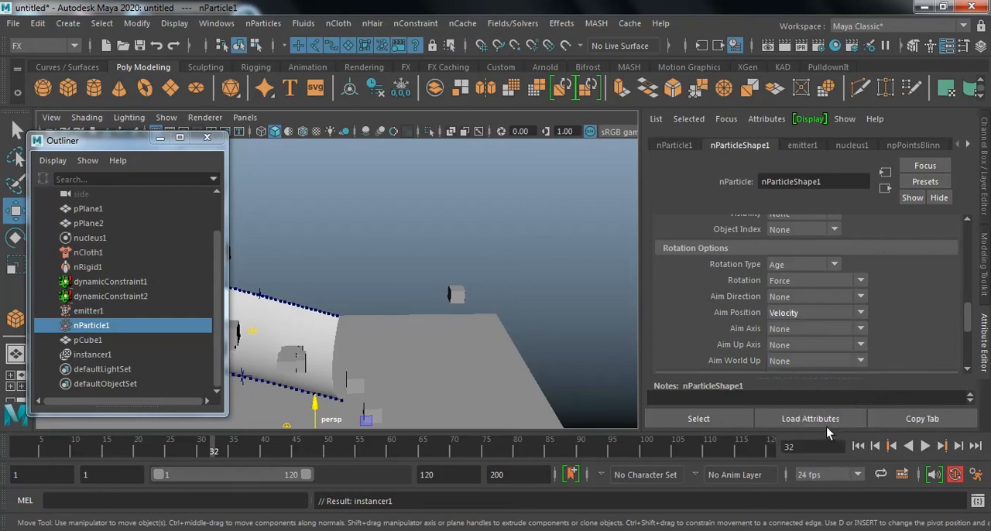
Replay the simulation from the first frame to about frame 42 to check how the cubes rotate.
click(159, 138)
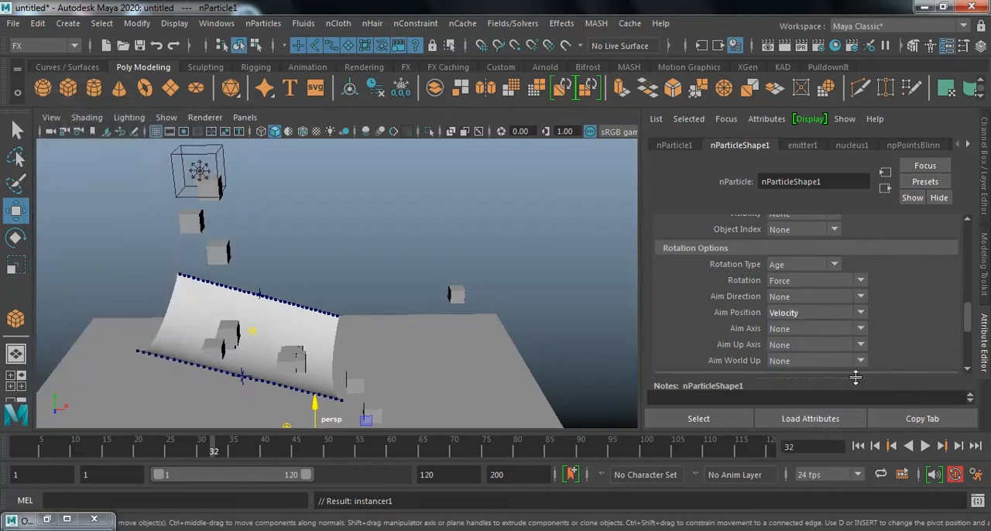
click(859, 446)
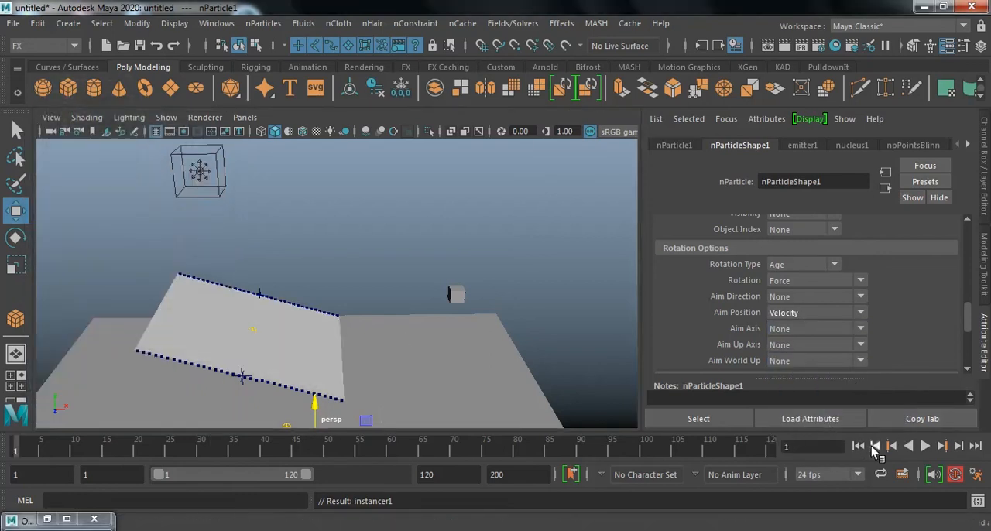
click(925, 447)
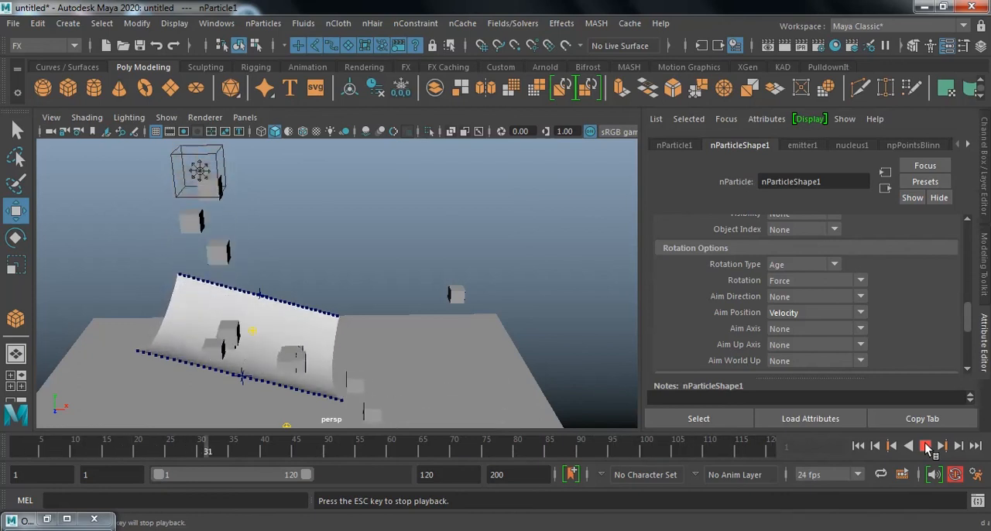
click(925, 447)
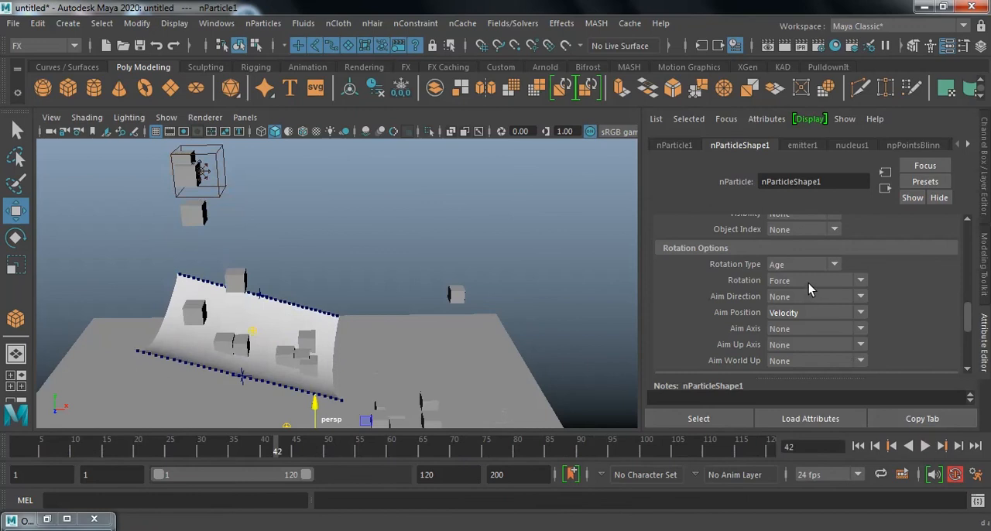
Try Acceleration for the instancer's Rotation option, and set it to Velocity instead.
click(808, 285)
click(811, 308)
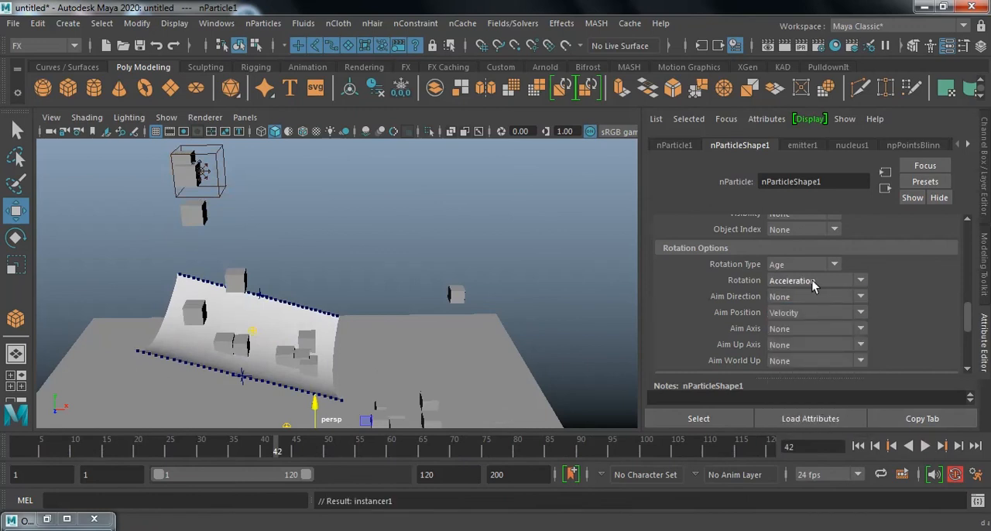
click(811, 280)
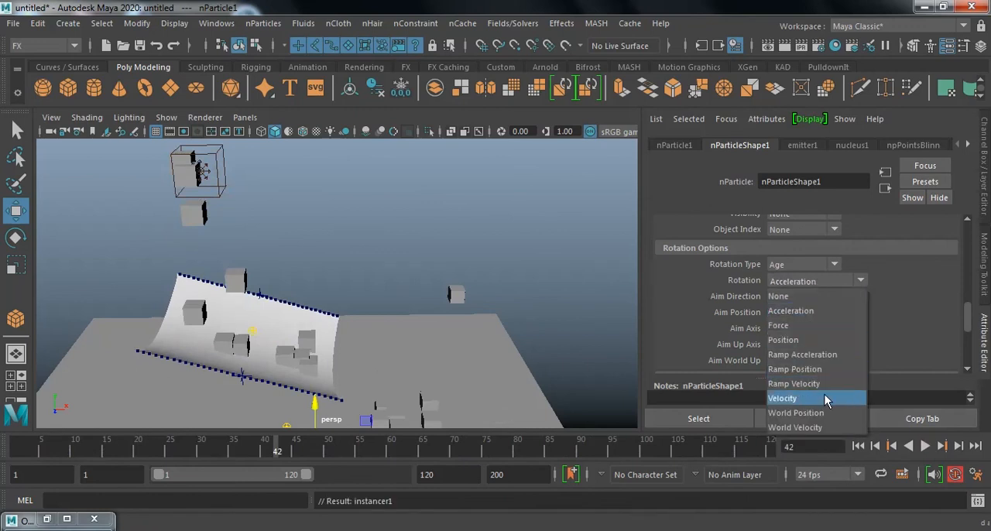
click(824, 398)
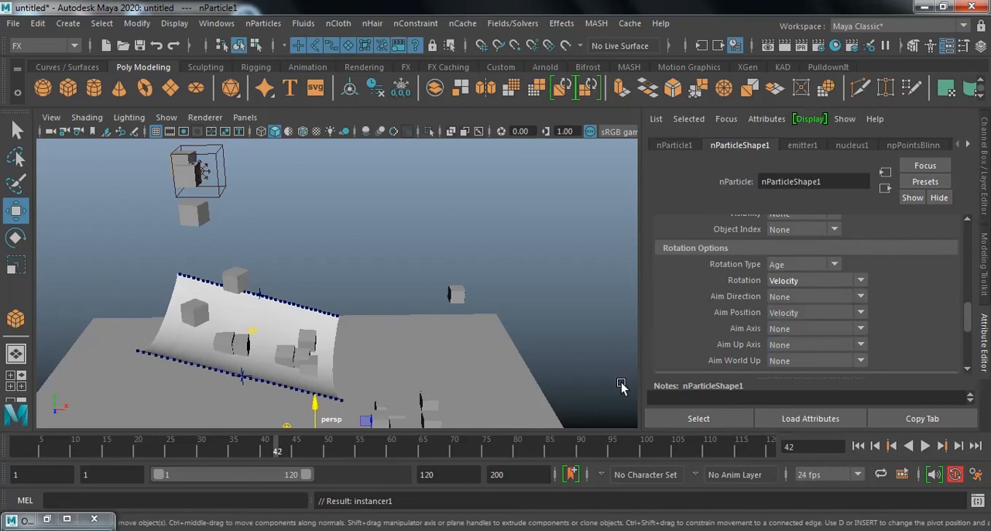
Replay the simulation from the first frame to about frame 57 to check the velocity-driven cube rotation.
click(857, 446)
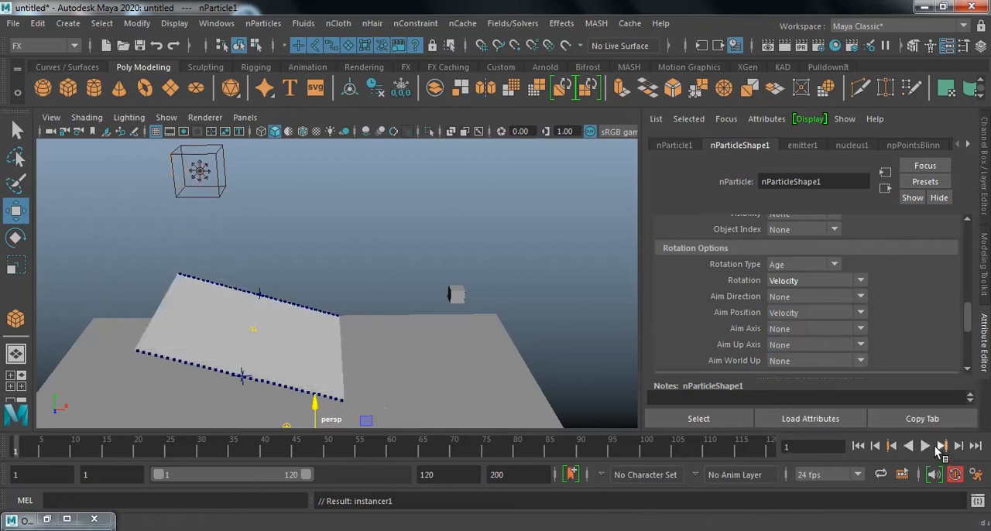
click(925, 446)
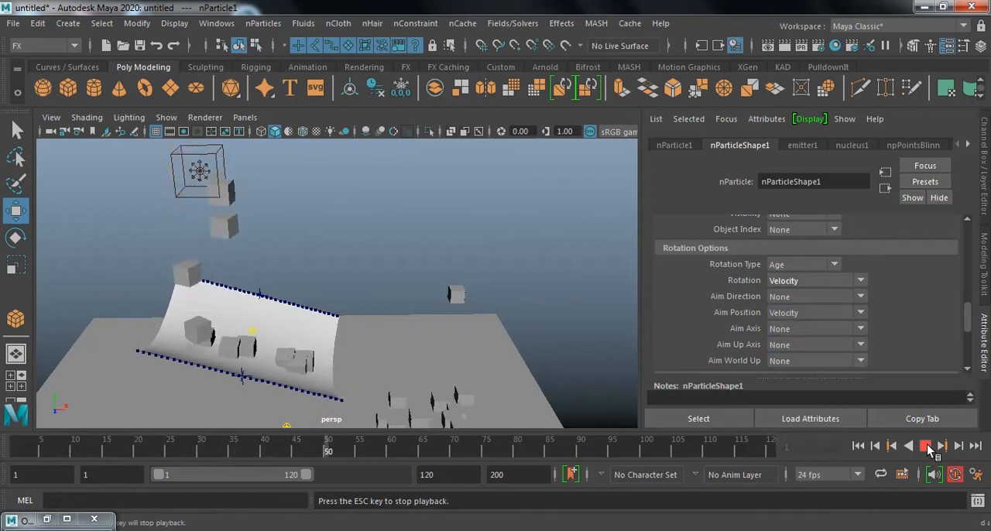
click(925, 447)
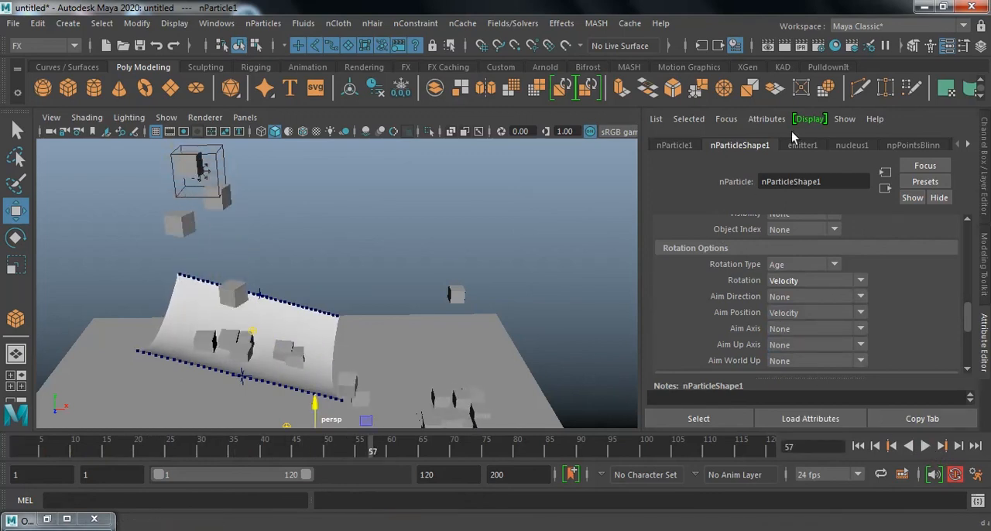
Set the volume emitter's rate to 5 particles per second.
click(805, 145)
click(800, 269)
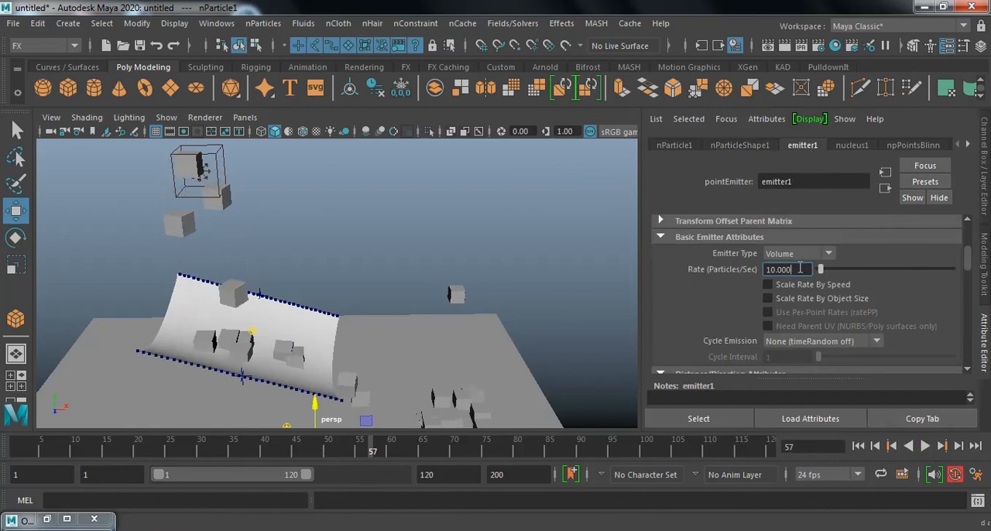
key(Return)
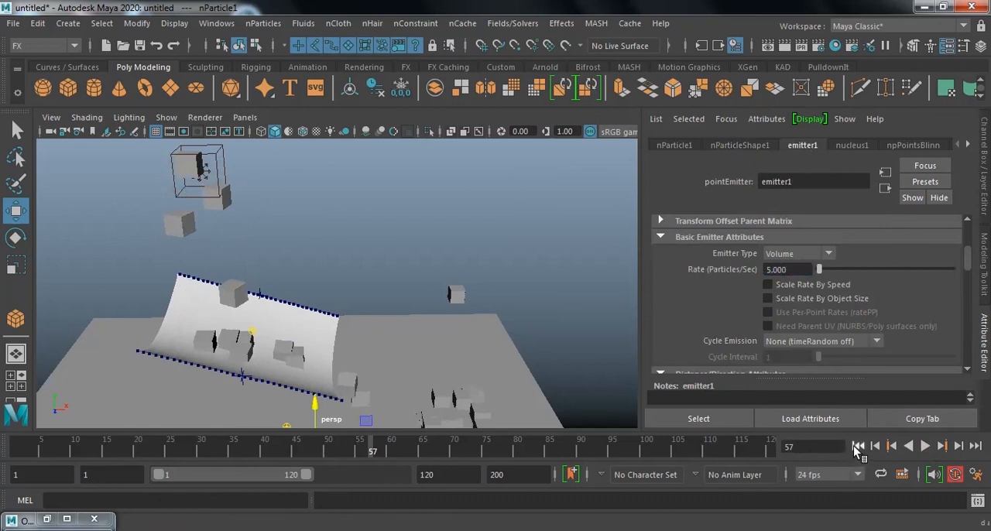
Set the instanced source cube's width, height and depth to 0.2, and clear the selection.
click(455, 291)
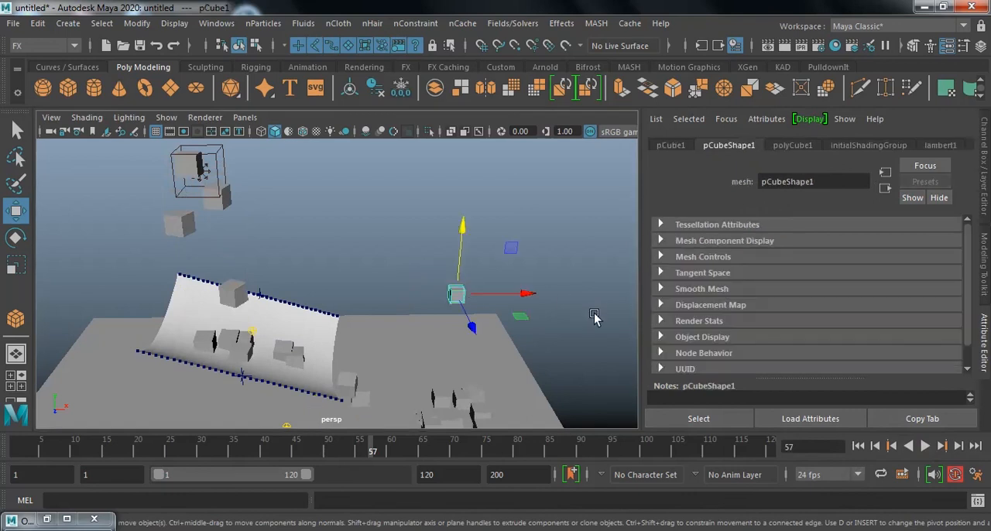
key(ctrl+a)
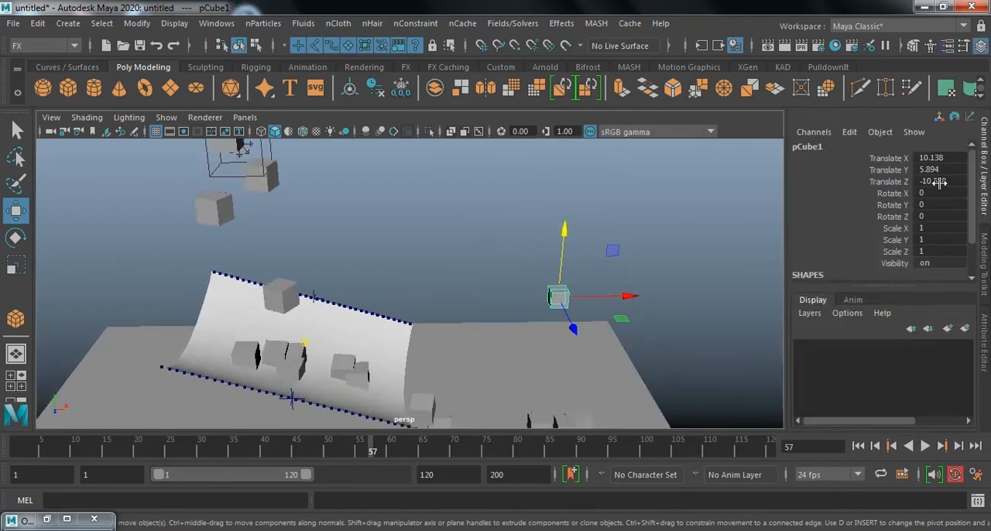
scroll(939, 275, down, 2)
click(821, 266)
drag(938, 196, 941, 210)
click(943, 219)
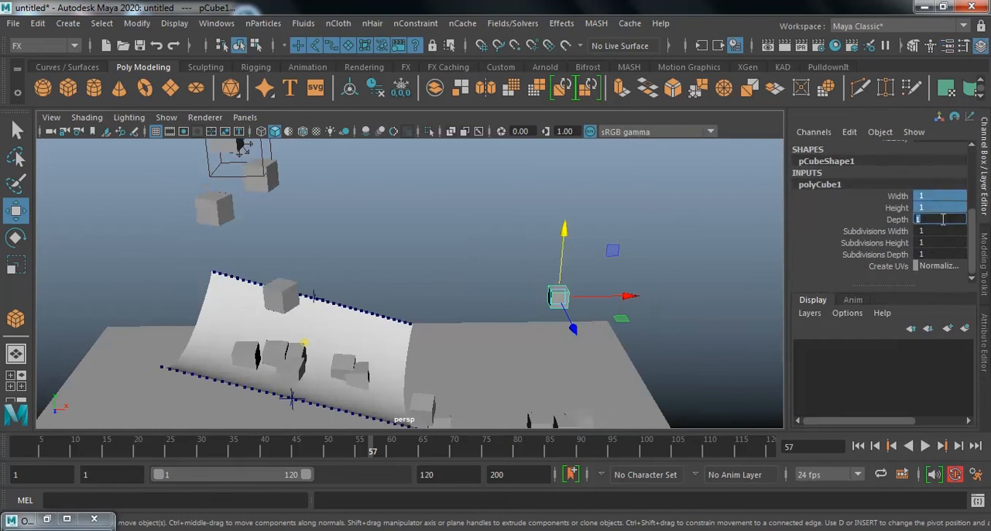
text(0.2)
key(Return)
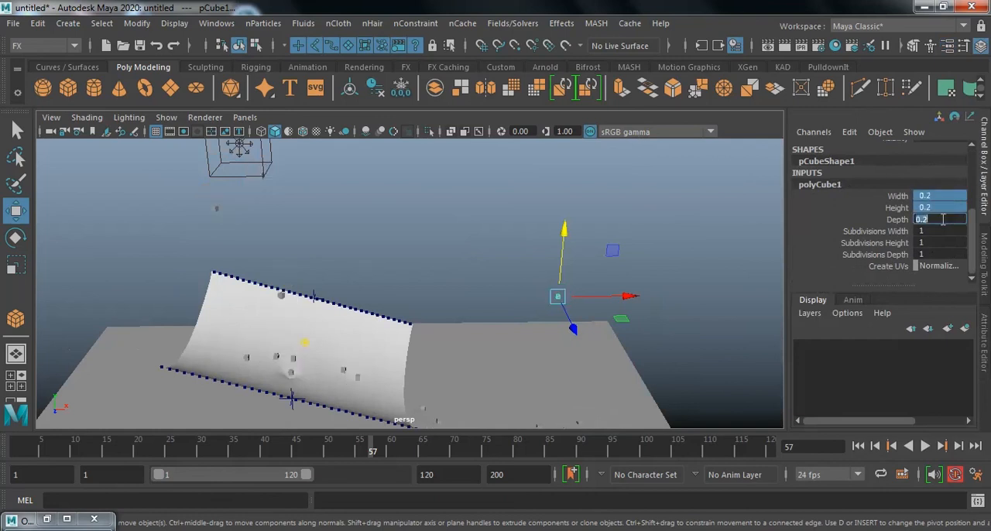
click(607, 219)
Replay the simulation from the first frame to check how the smaller cubes fall onto the cloth and spill onto the ground.
alt+drag(631, 220, 584, 248)
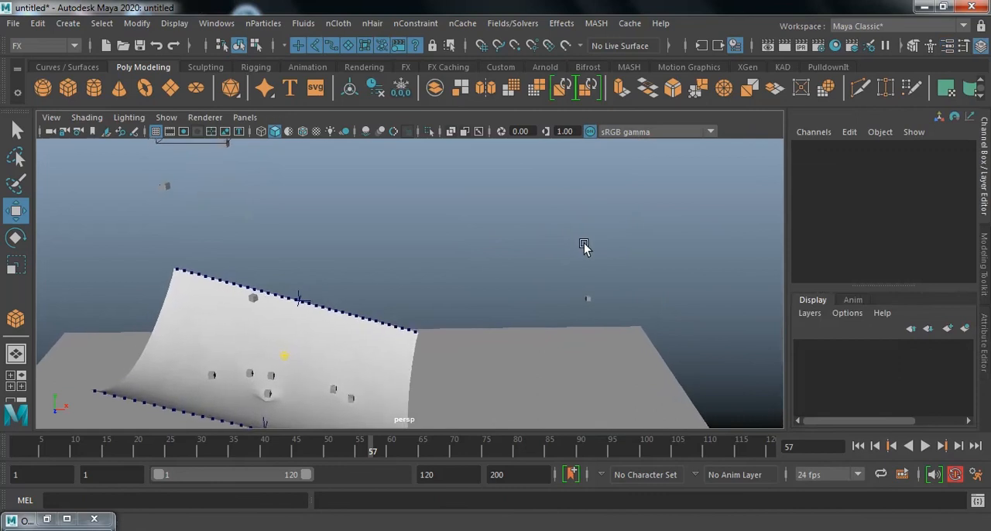
click(858, 446)
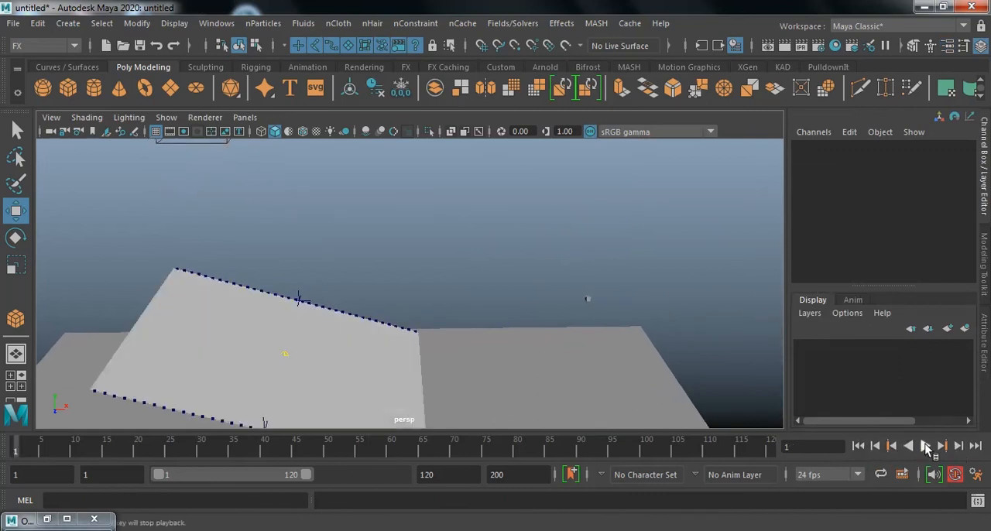
click(924, 445)
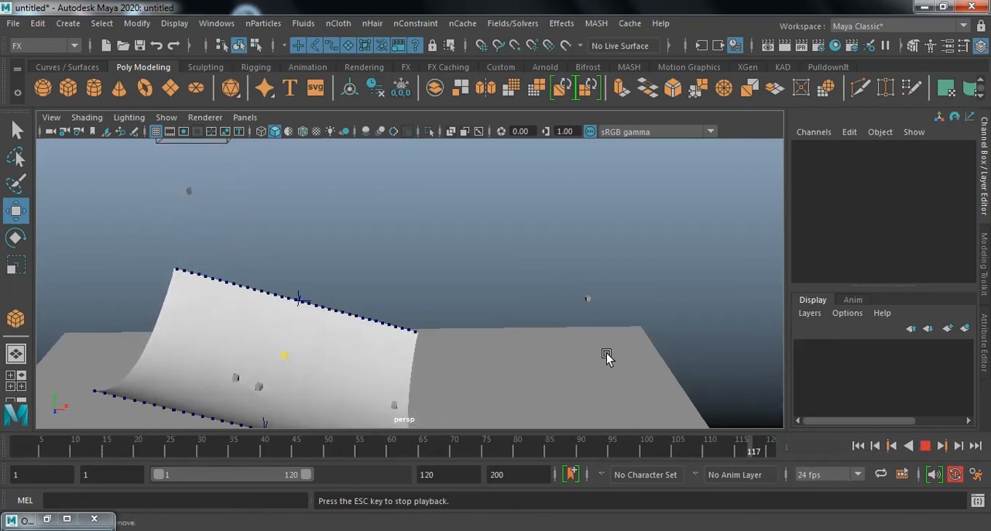
alt+right_drag(576, 323, 532, 316)
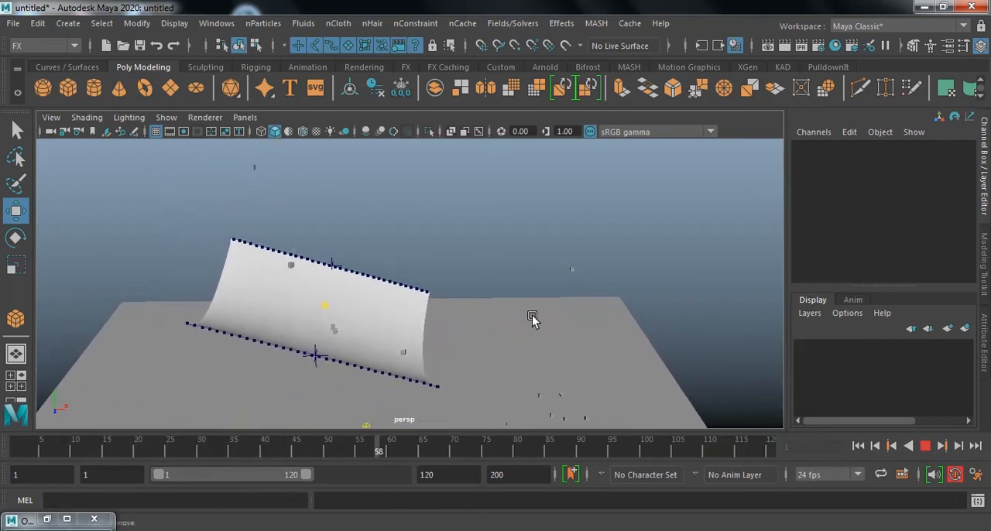